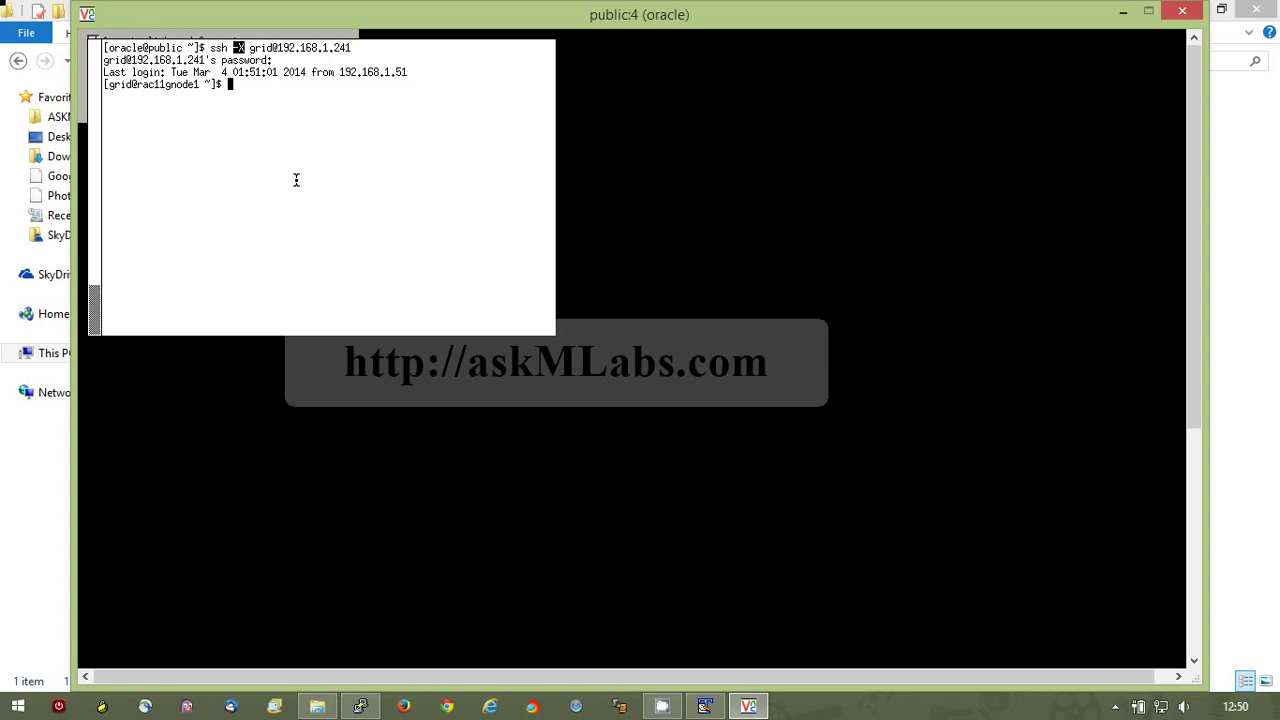
Check mounted filesystems and free space with df -h, then clear the screen.
text(df -h)
key(Return)
text(clear)
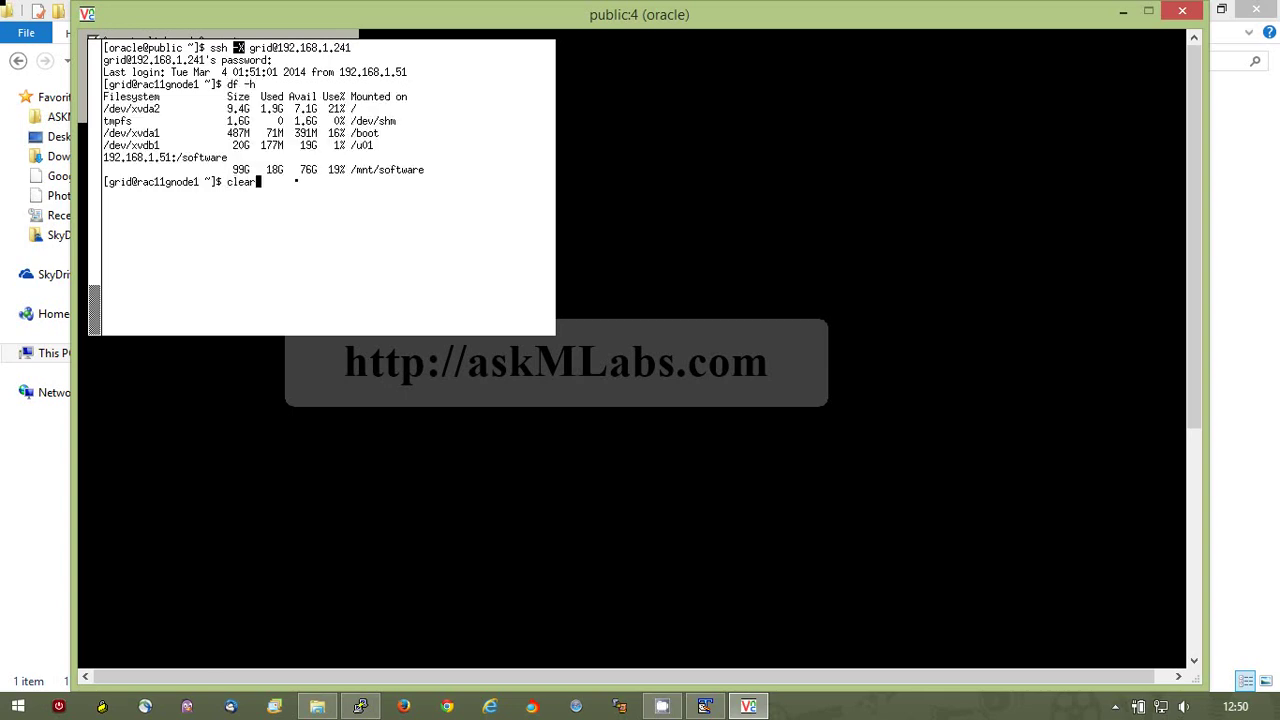
key(Return)
Change into /mnt/software/db12101, listing each directory's contents along the way.
text(cd /mnt/so)
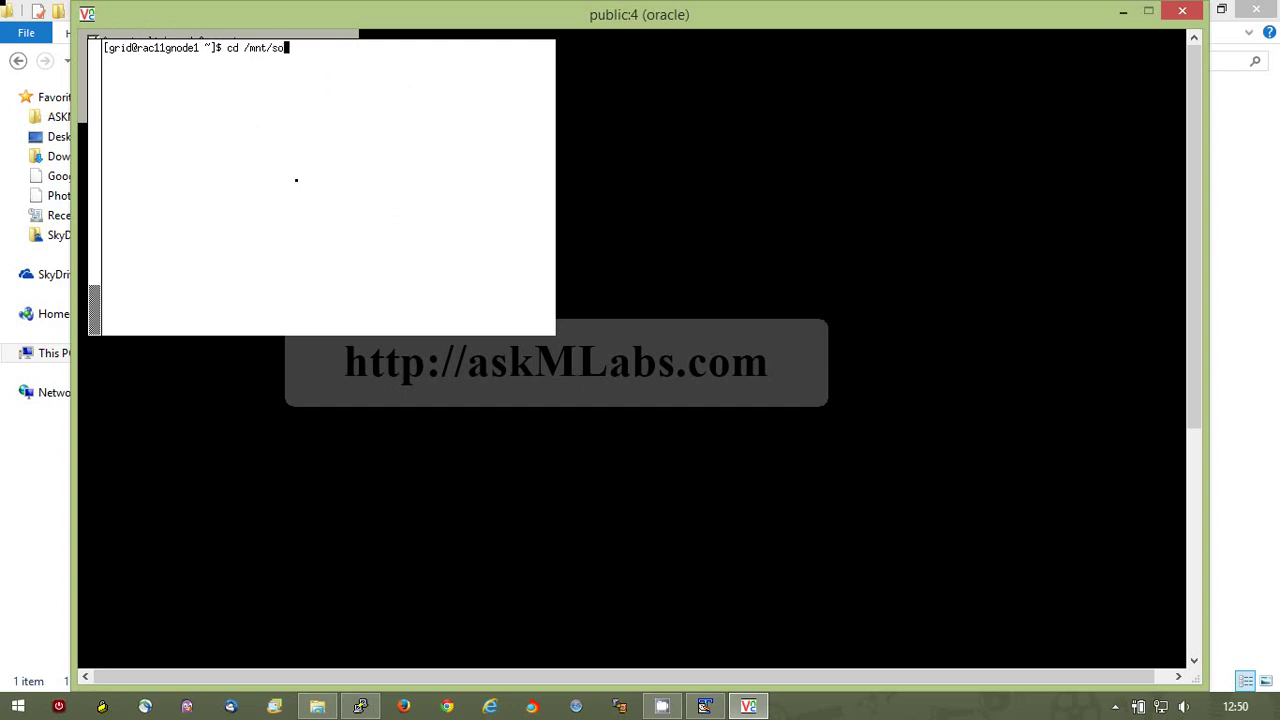
key(Tab)
key(Return)
text(ls)
key(Return)
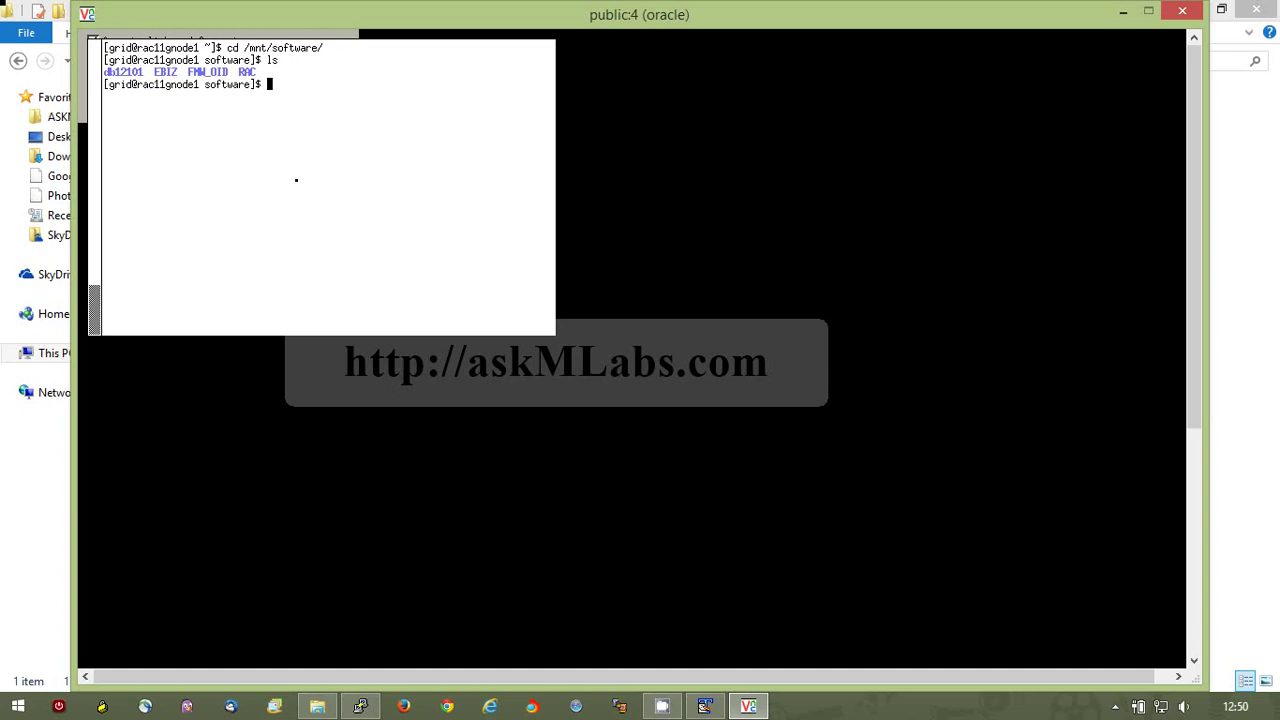
text(cd db)
key(Tab)
key(Return)
text(ls)
key(Return)
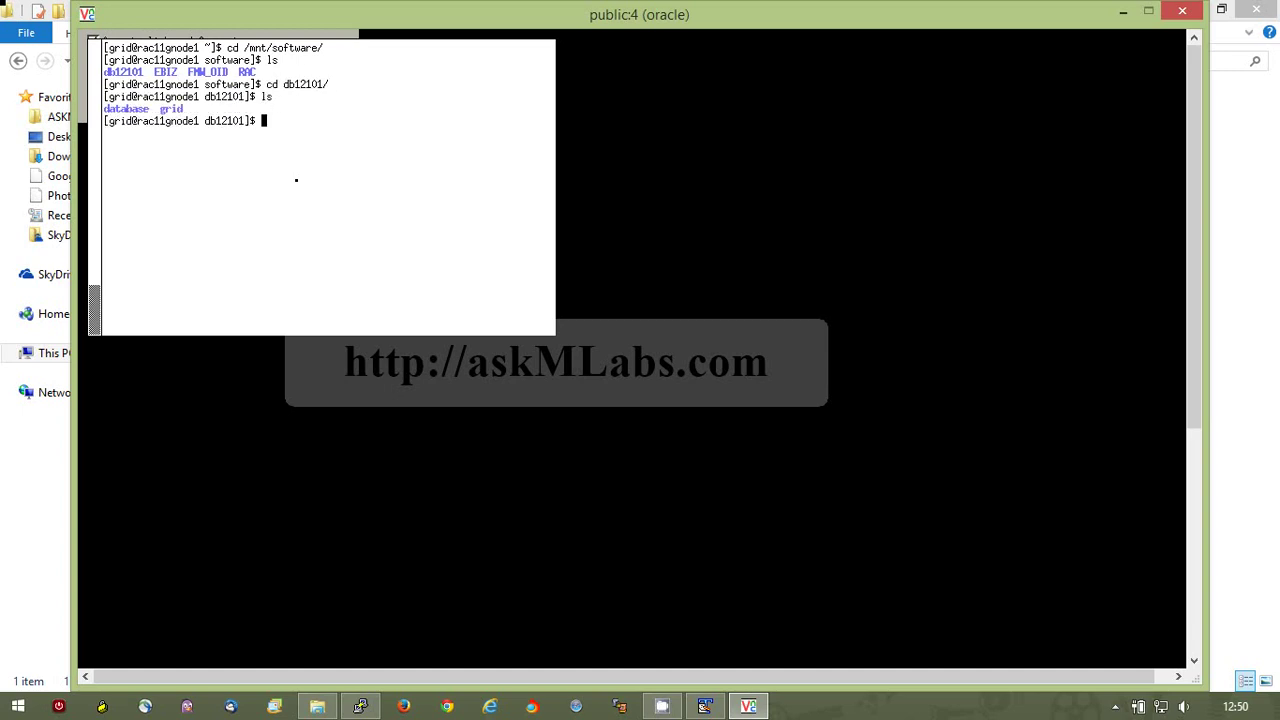
Move into the grid subdirectory, list its contents, and clear the screen.
text(cd g)
key(Tab)
key(Return)
text(ls)
key(Return)
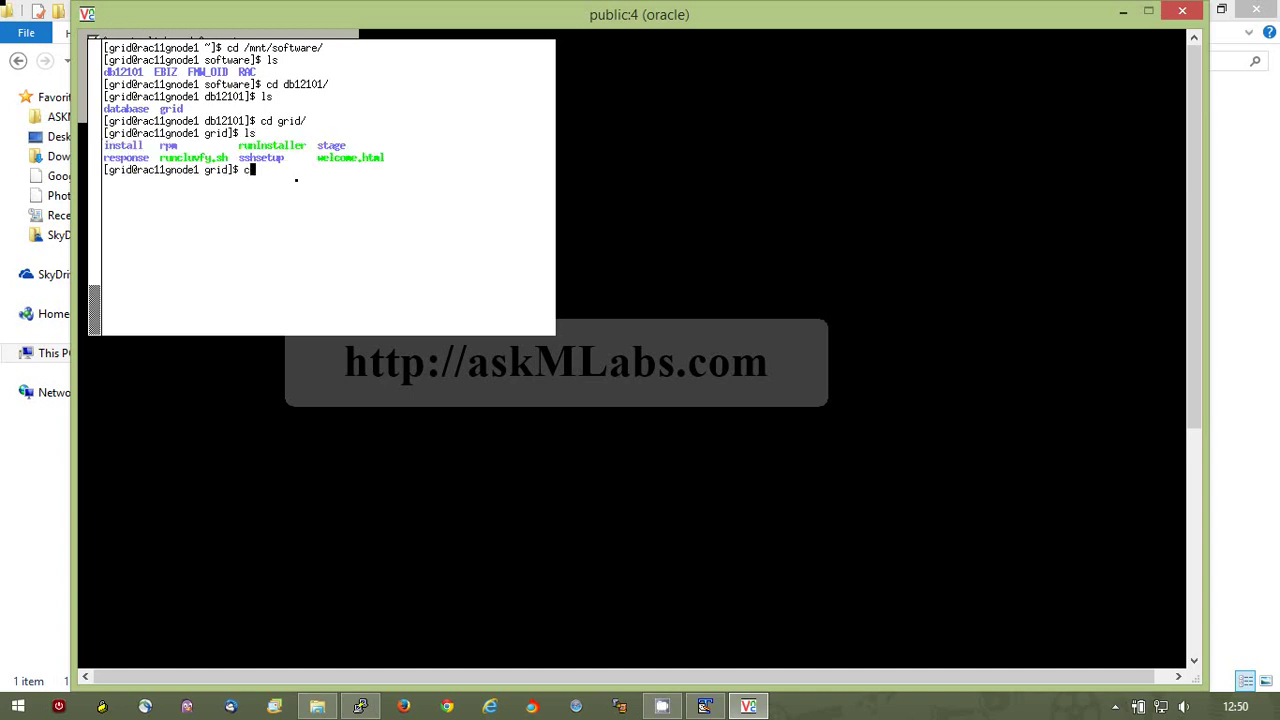
text(clear)
key(Return)
Verify the grid directory with pwd and ls, then enter ./runInstaller.
text(pwd)
key(Return)
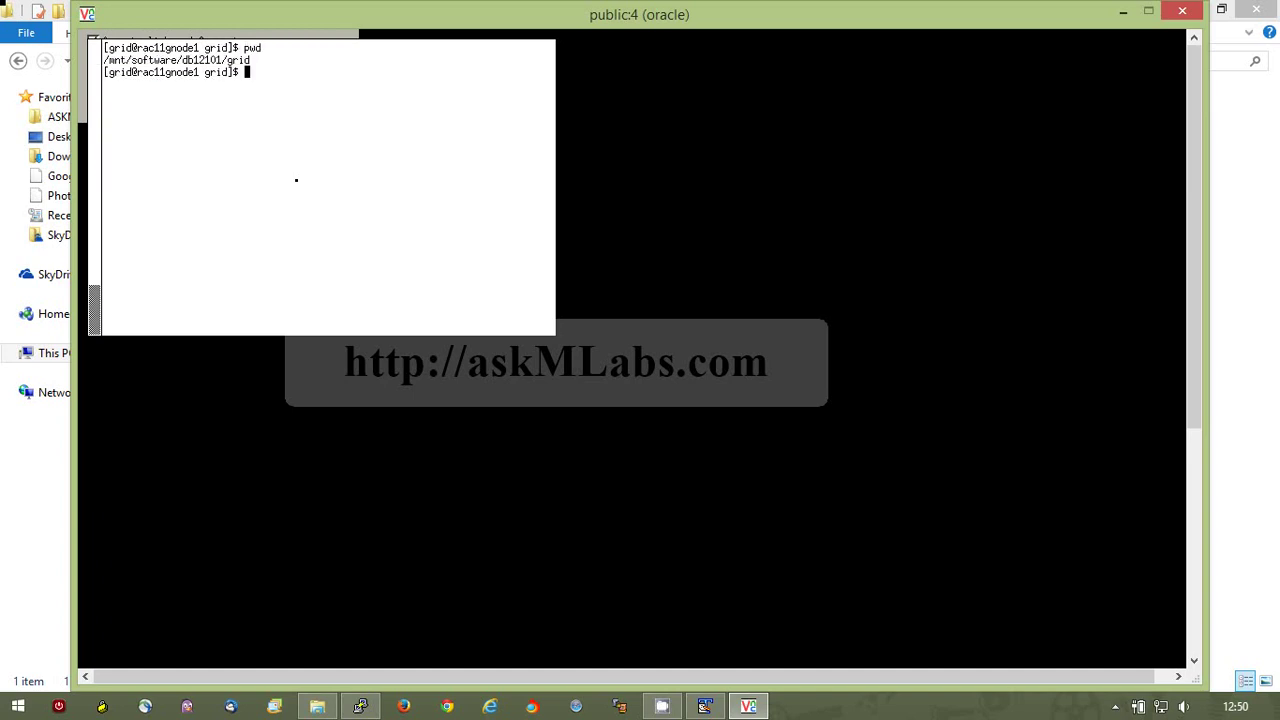
text(ls)
key(Return)
text(./runI)
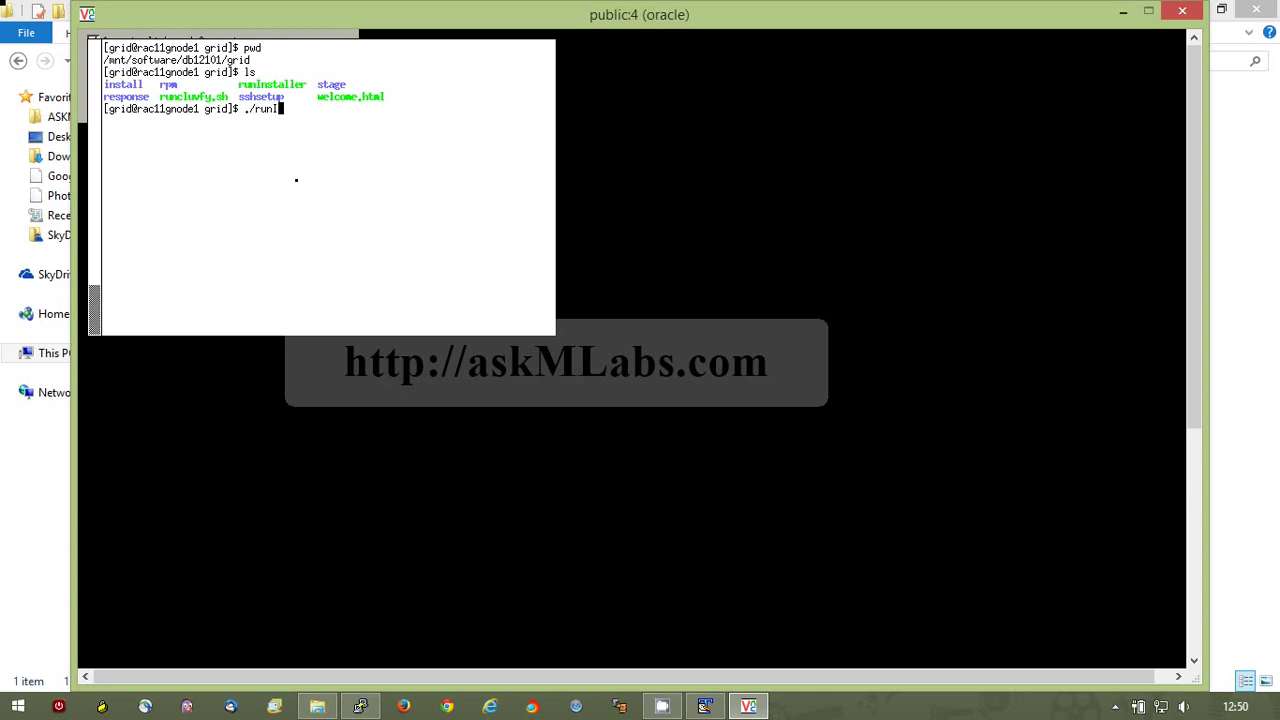
key(Tab)
Launch runInstaller and continue past Download Software Updates with updates skipped.
key(Return)
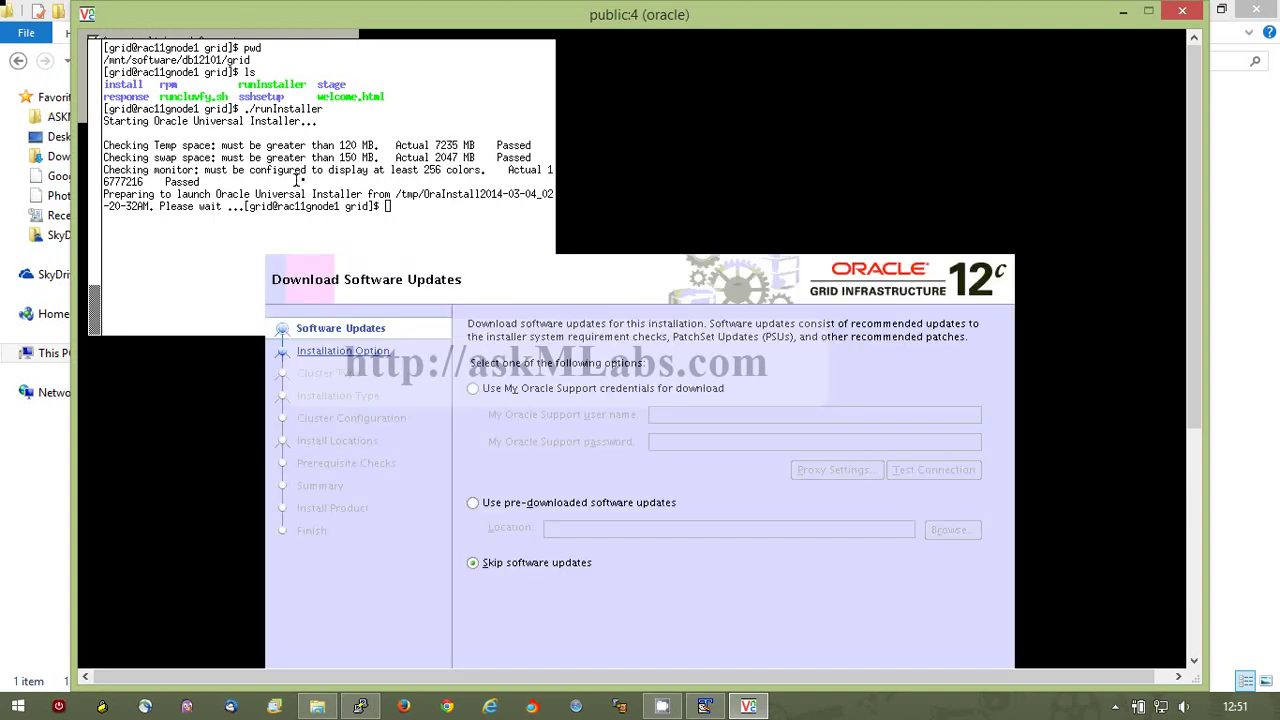
scroll(1196, 334, down, 1)
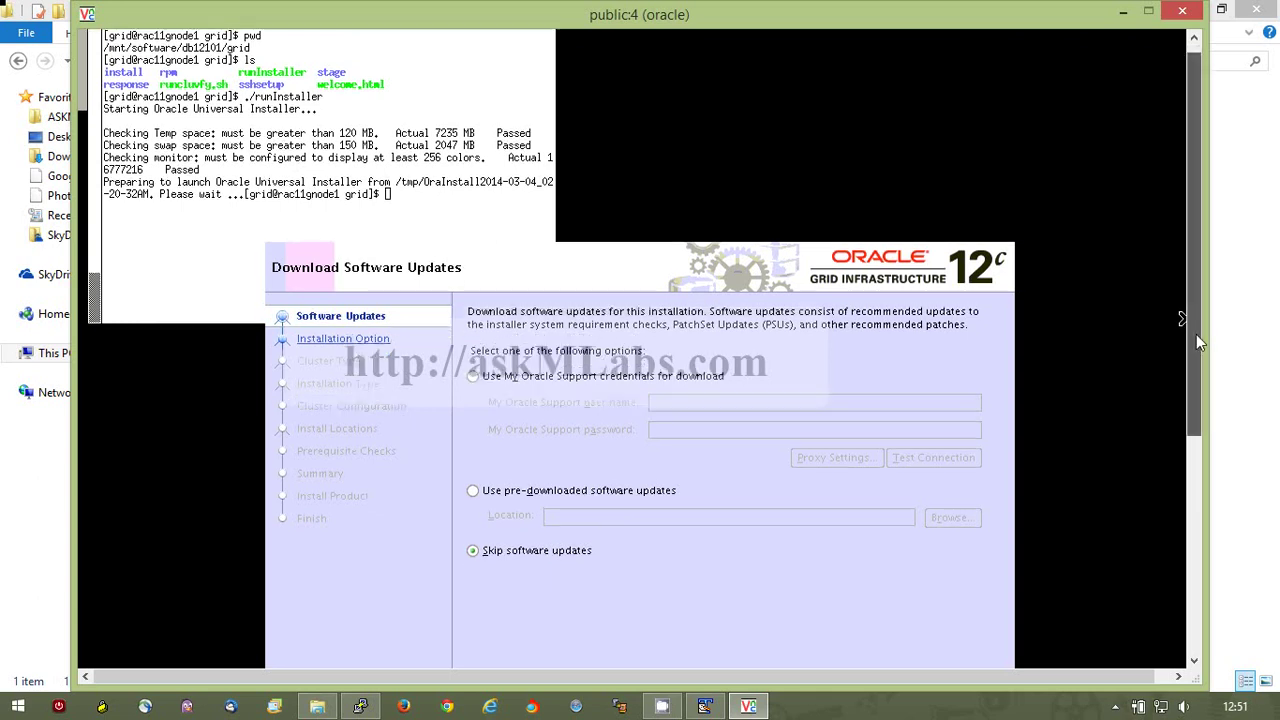
drag(1196, 335, 1204, 432)
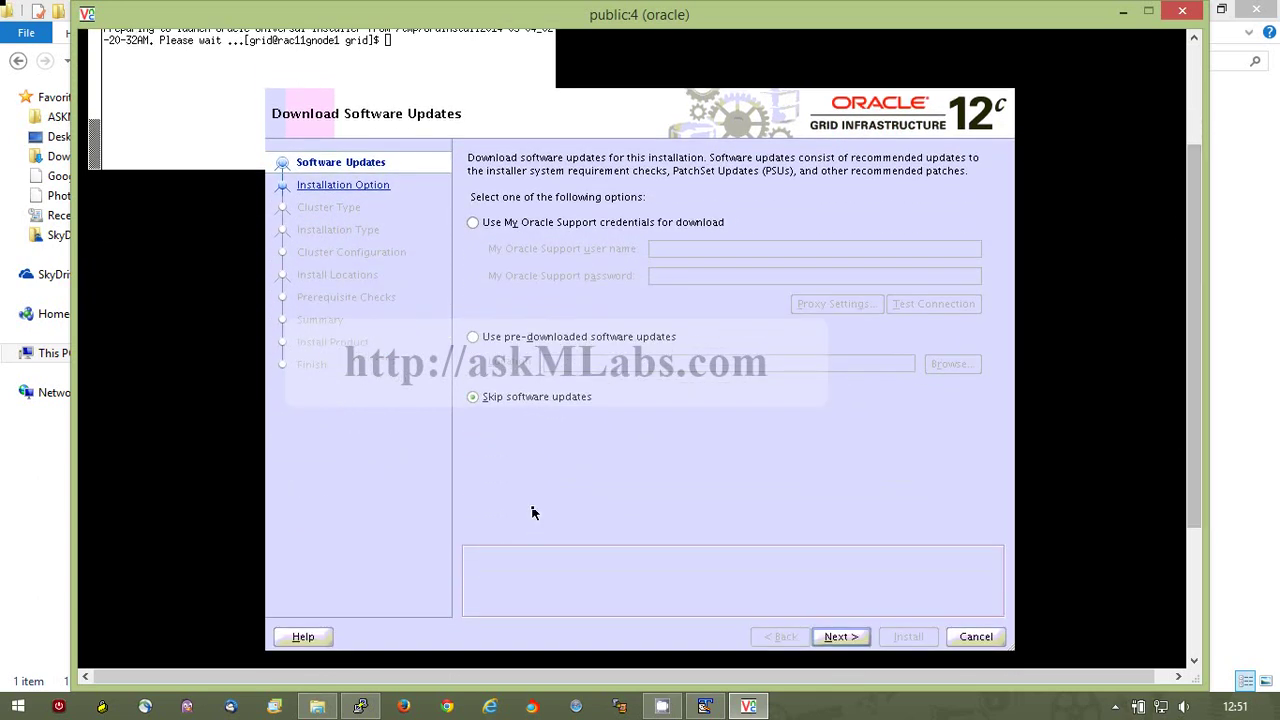
click(836, 637)
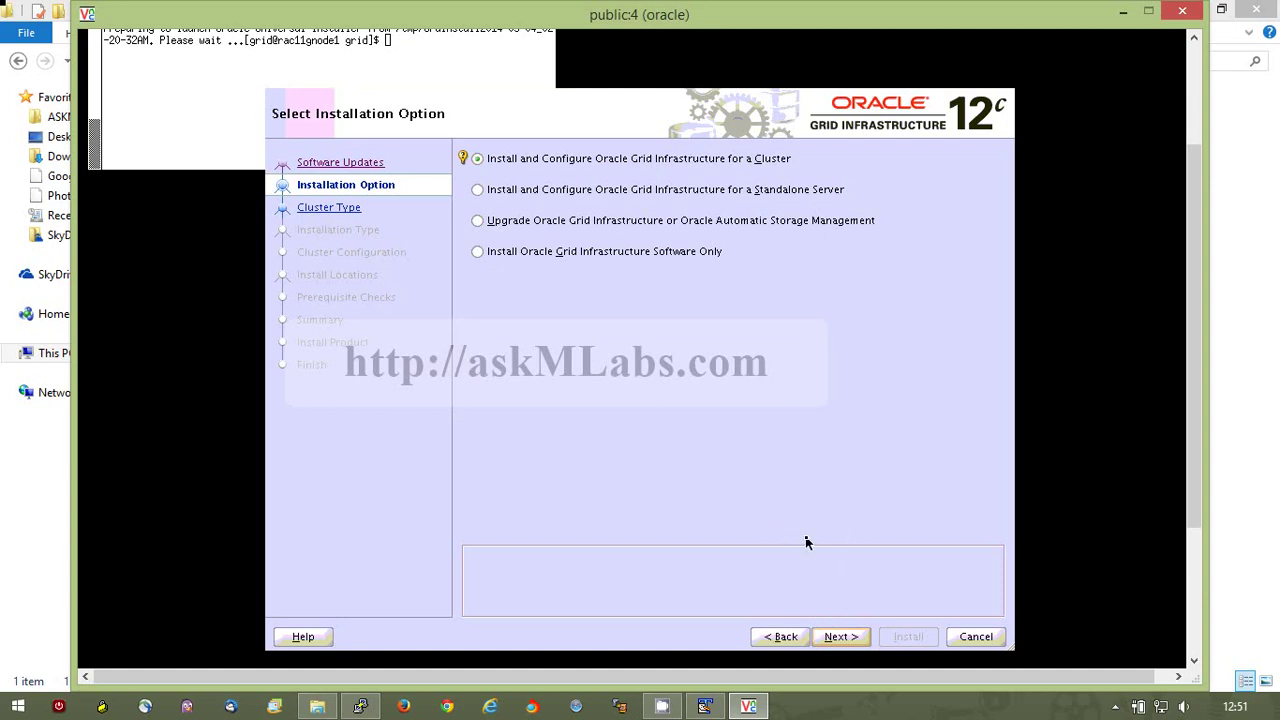
Accept the cluster install, standard cluster and typical installation defaults, then begin adding a node.
click(843, 645)
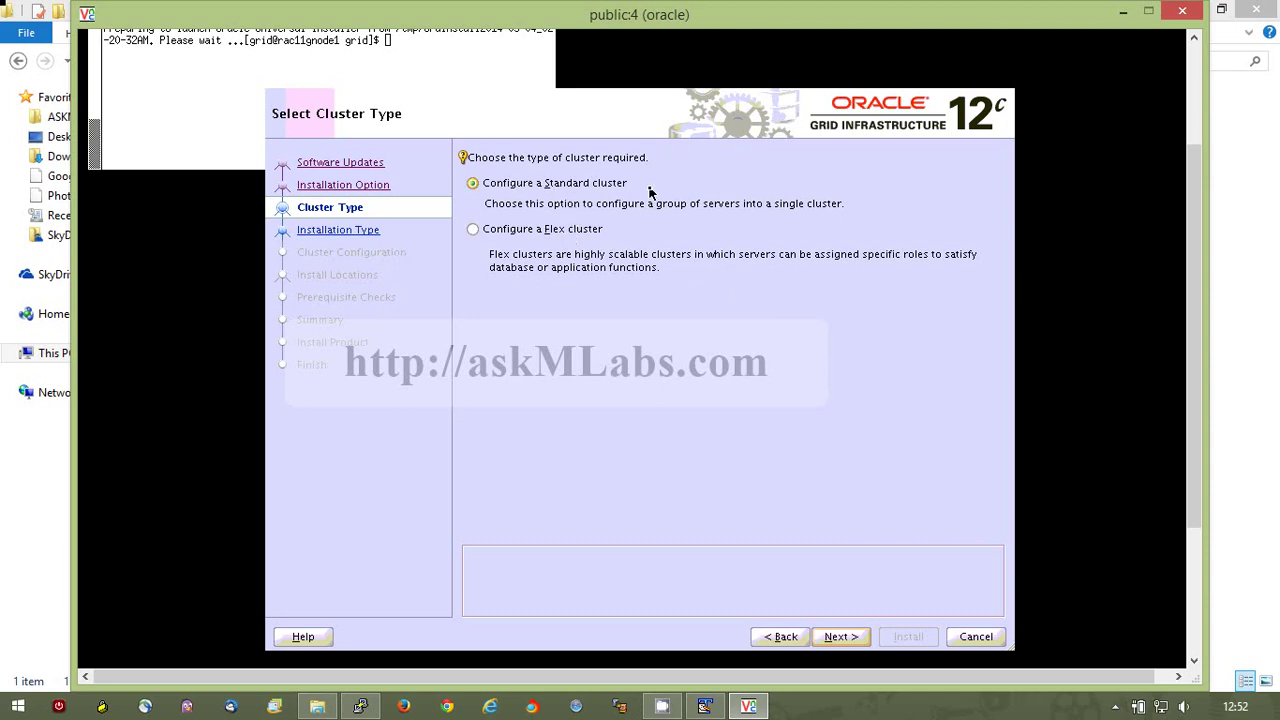
click(841, 637)
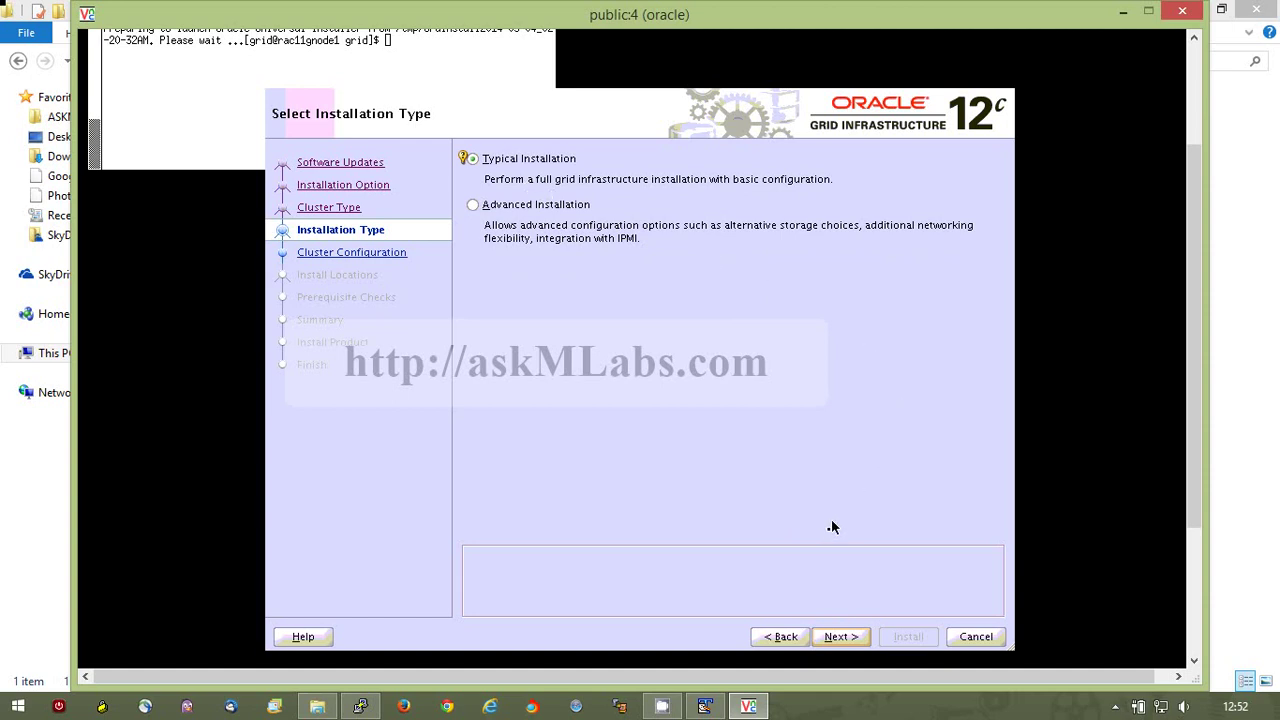
click(836, 636)
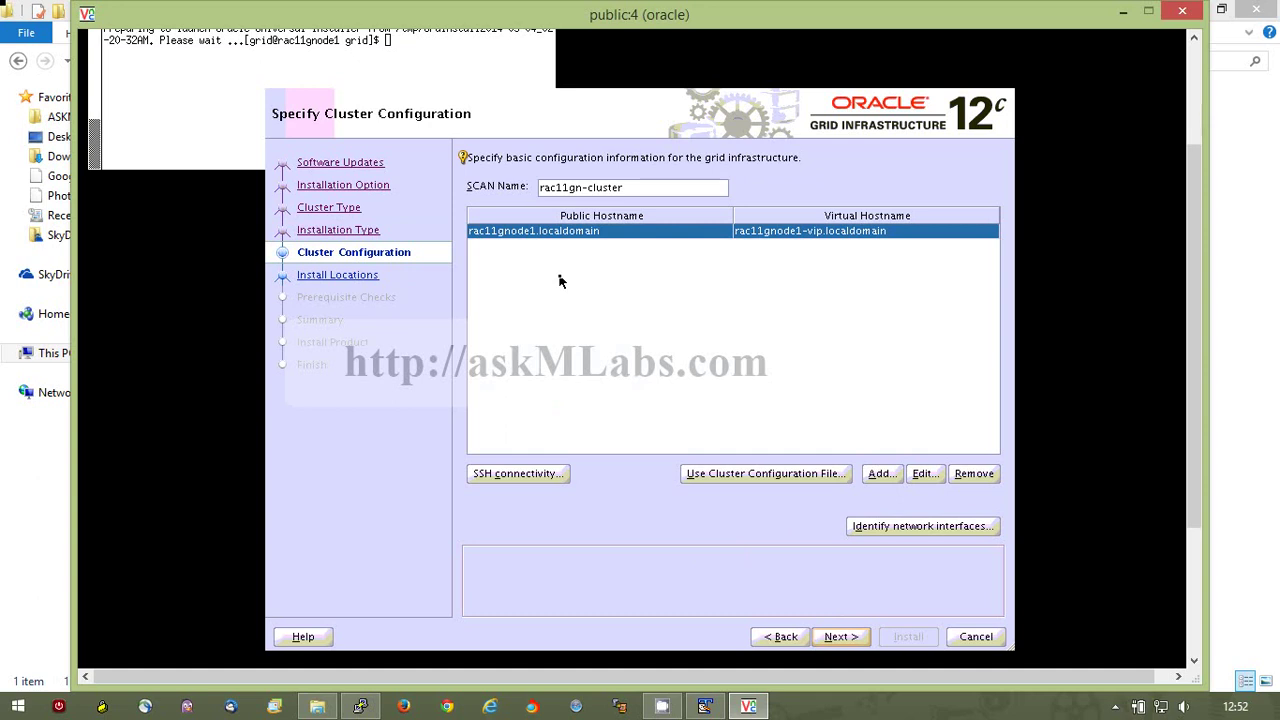
click(884, 476)
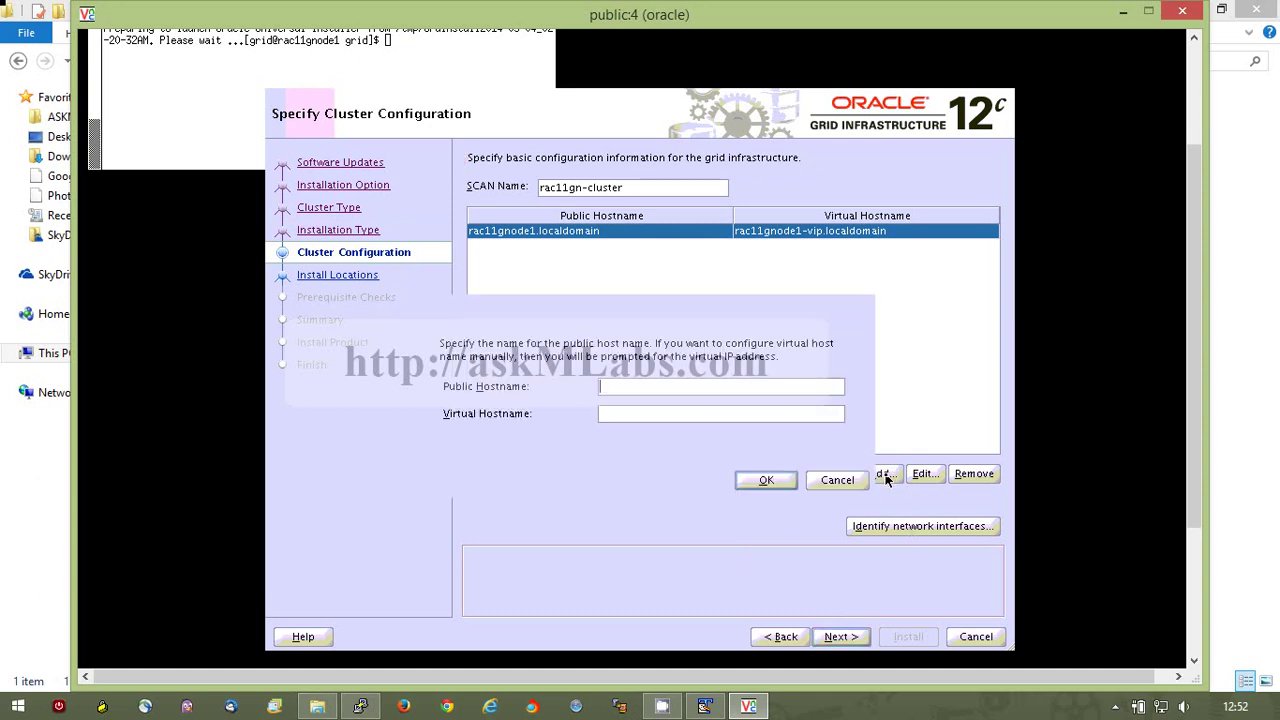
Add node rac11gnode2.localdomain with virtual hostname rac11gnode2-vip.localdomain.
text(rac11gnode2.localdomain)
key(Tab)
text(rac11g)
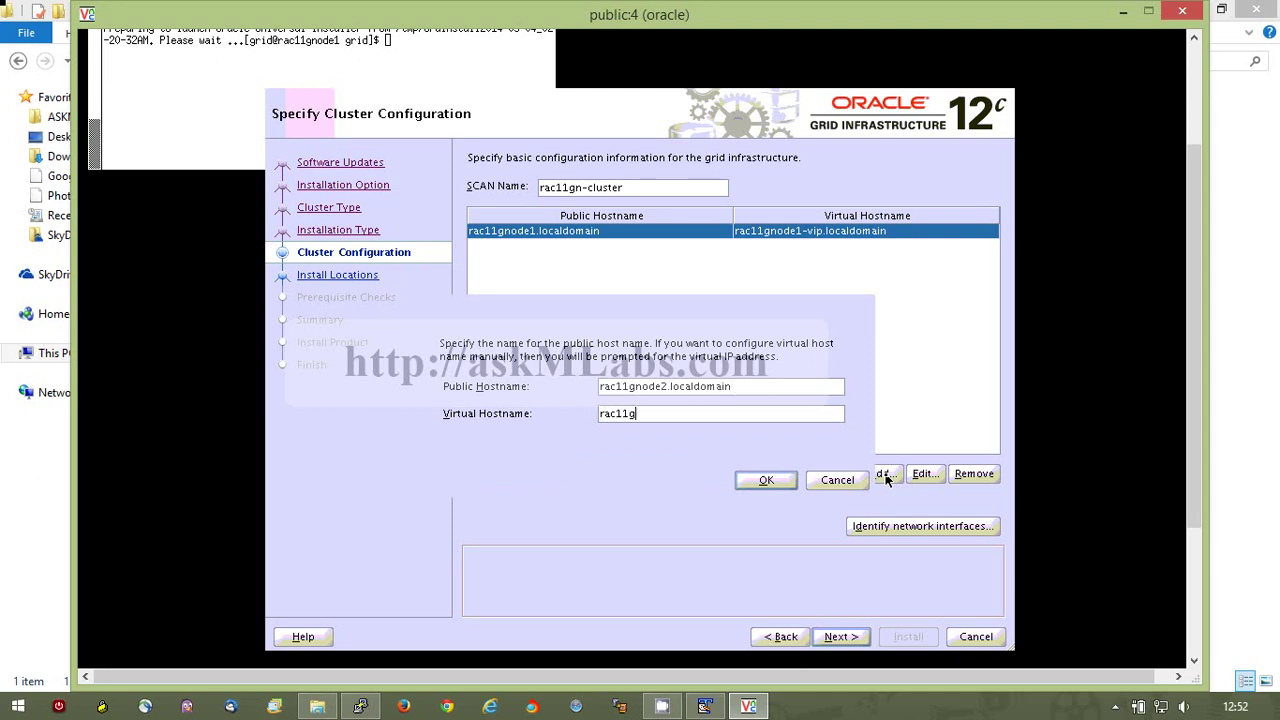
text(node2-vip.localdomain)
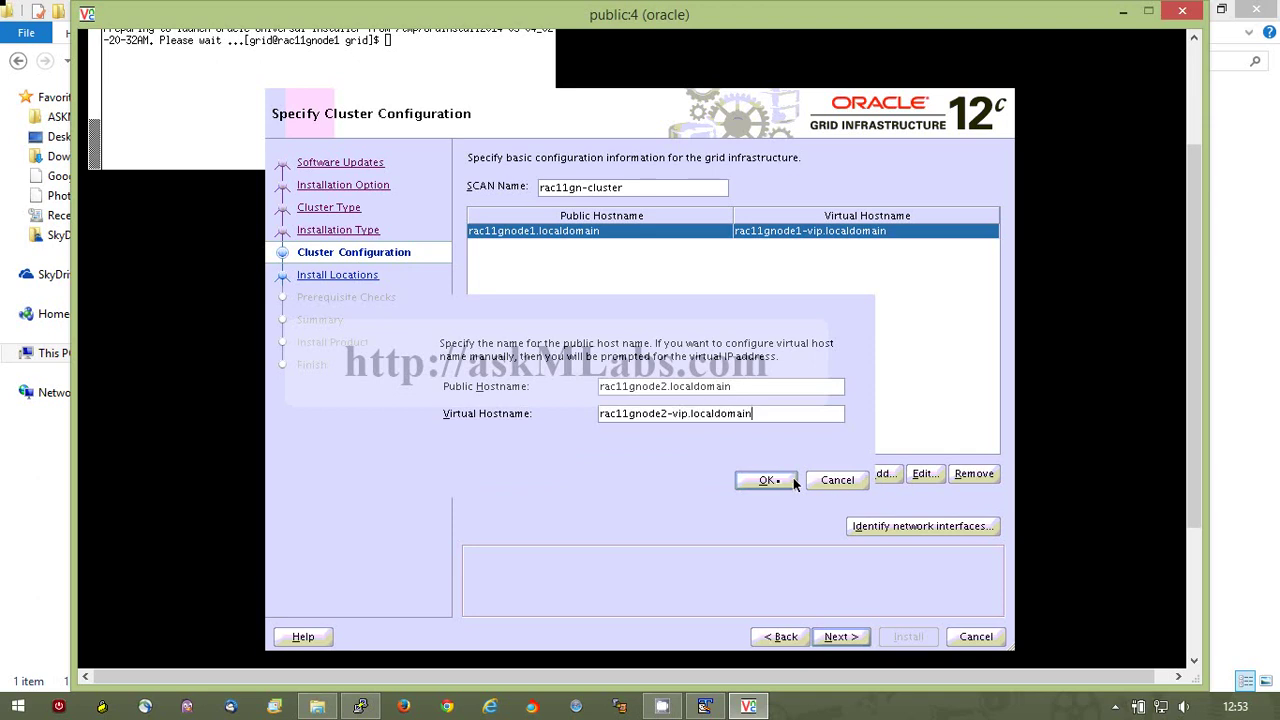
click(793, 480)
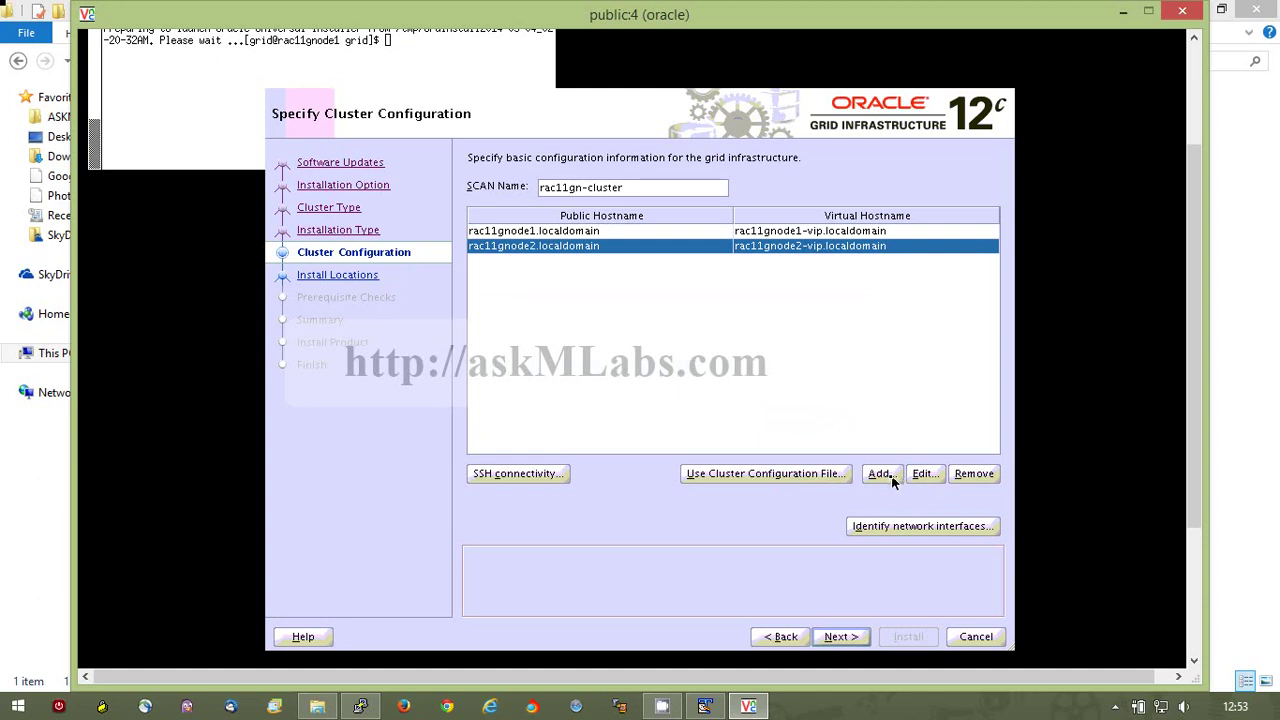
Add node rac11gnode3.localdomain with virtual hostname rac11gnode3-vip.localdomain, then open SSH connectivity.
click(880, 474)
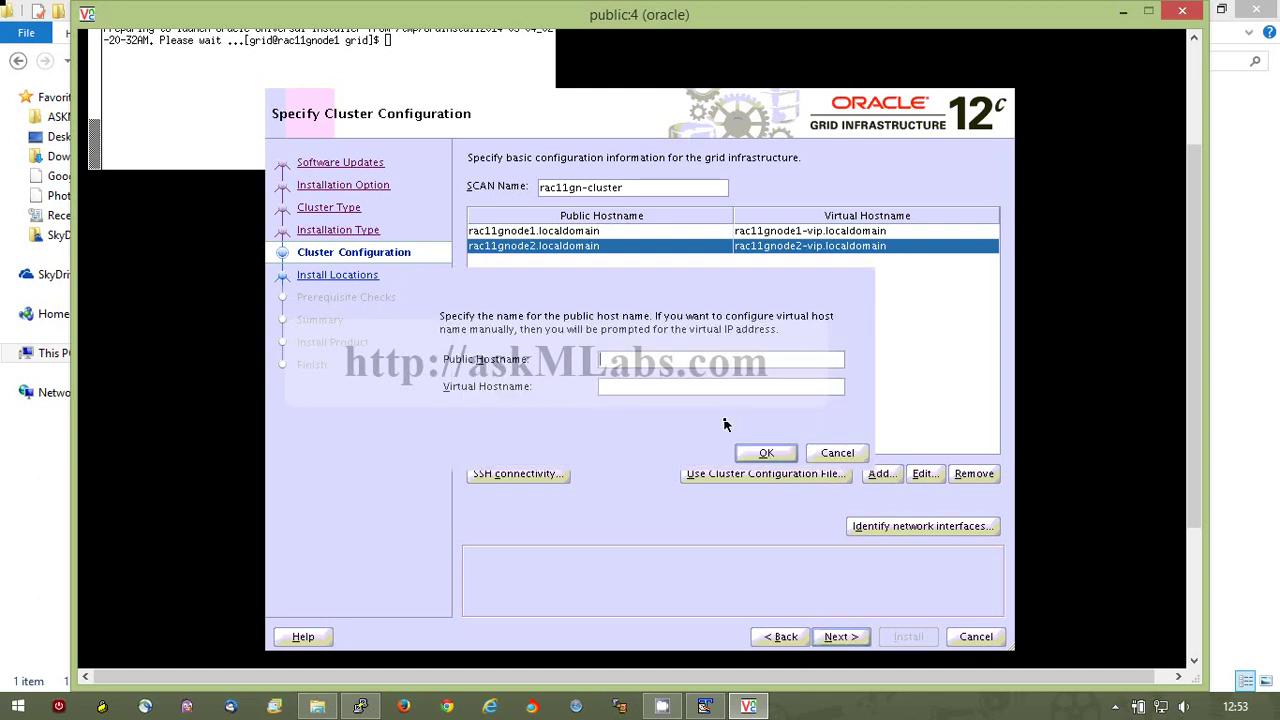
text(rac11gnode3.localdomain)
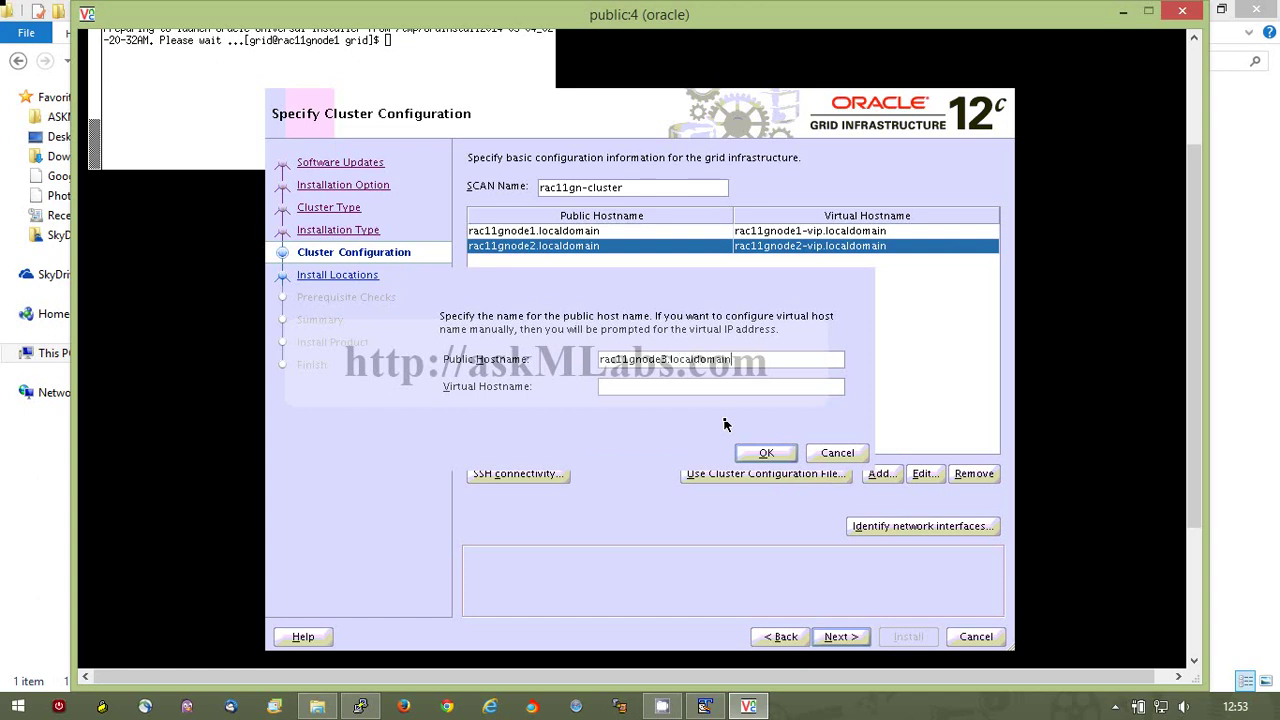
key(Tab)
text(rac11gnode3-vip.localdomain)
click(763, 455)
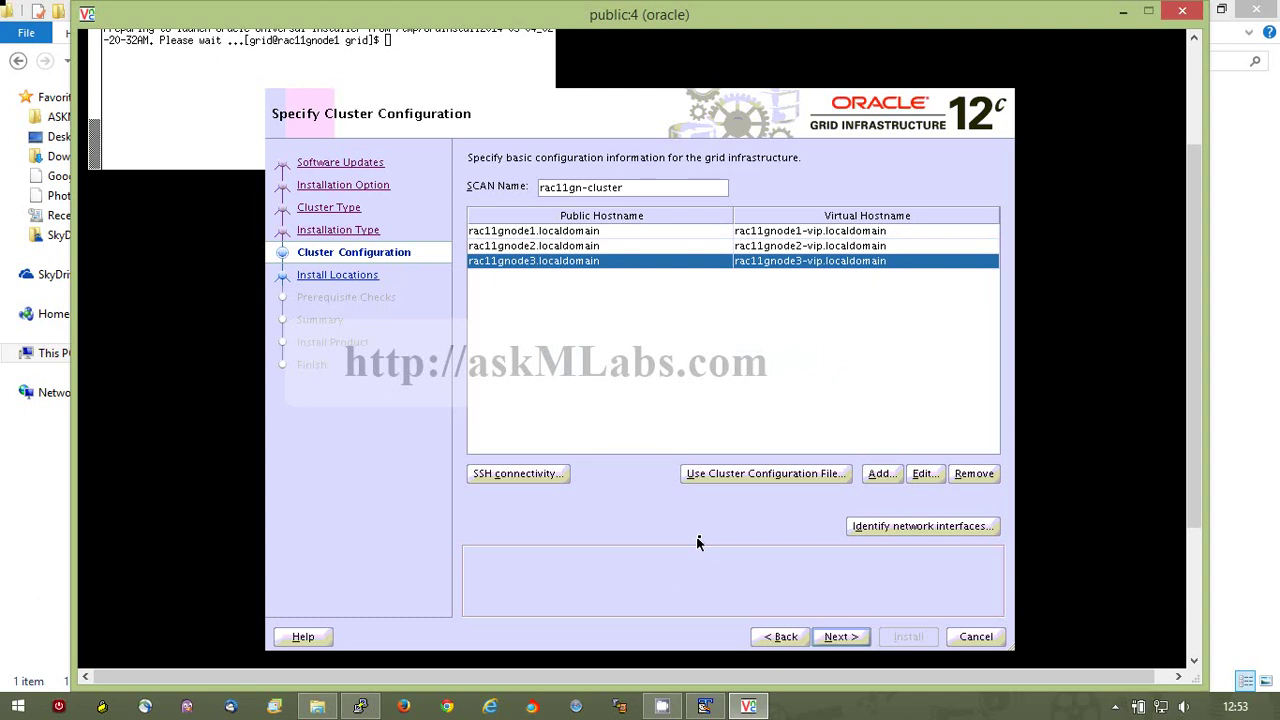
click(548, 476)
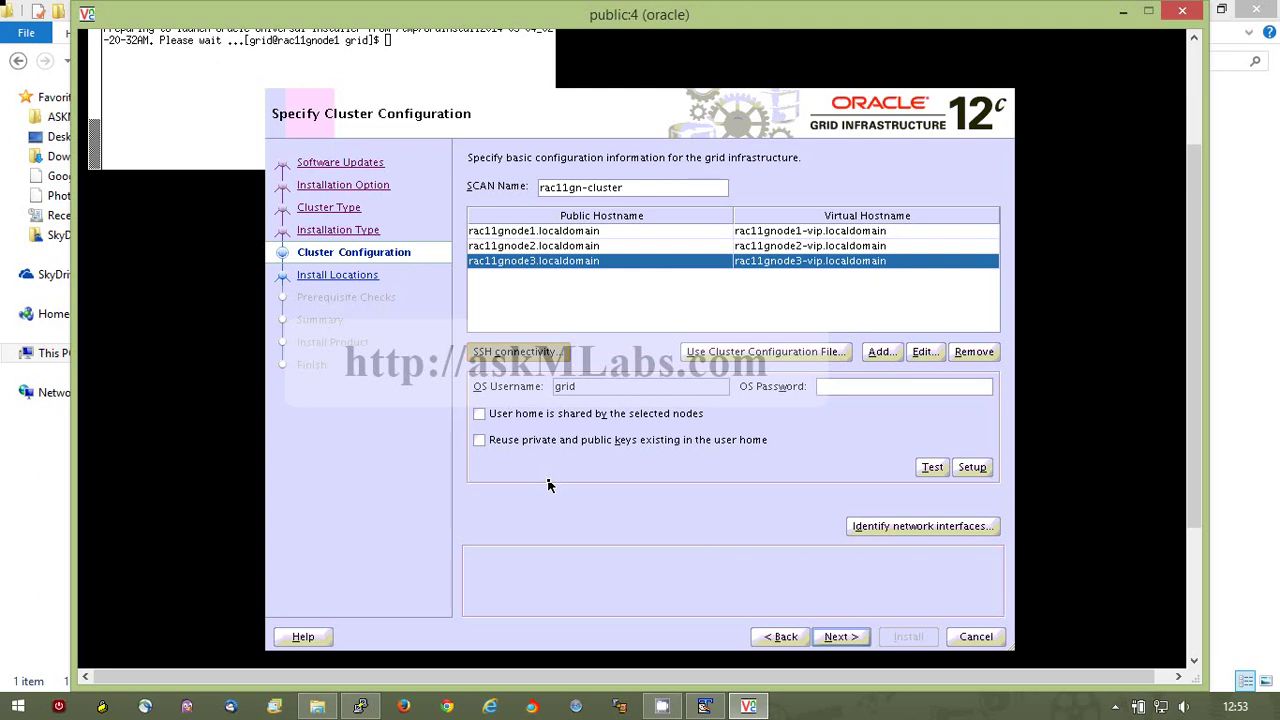
Enter the grid OS user's password, test SSH connectivity, and dismiss the already-established notice.
click(918, 389)
text(oracle)
click(934, 469)
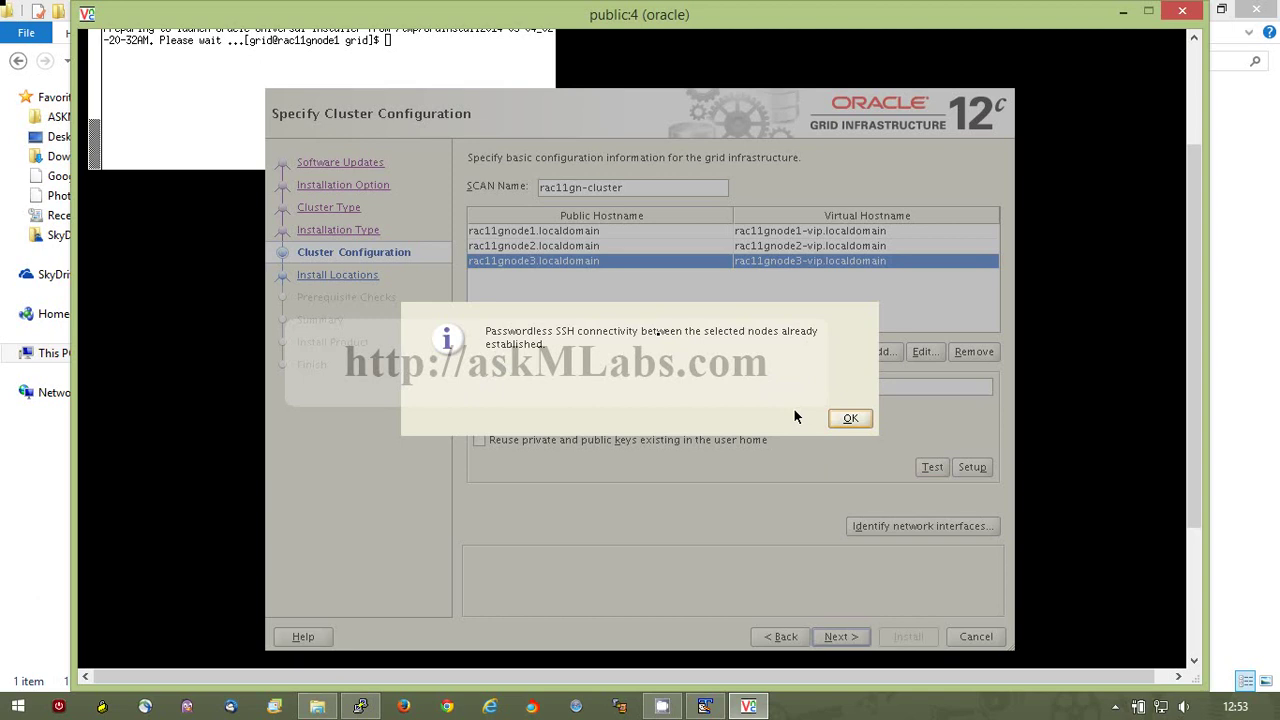
click(850, 419)
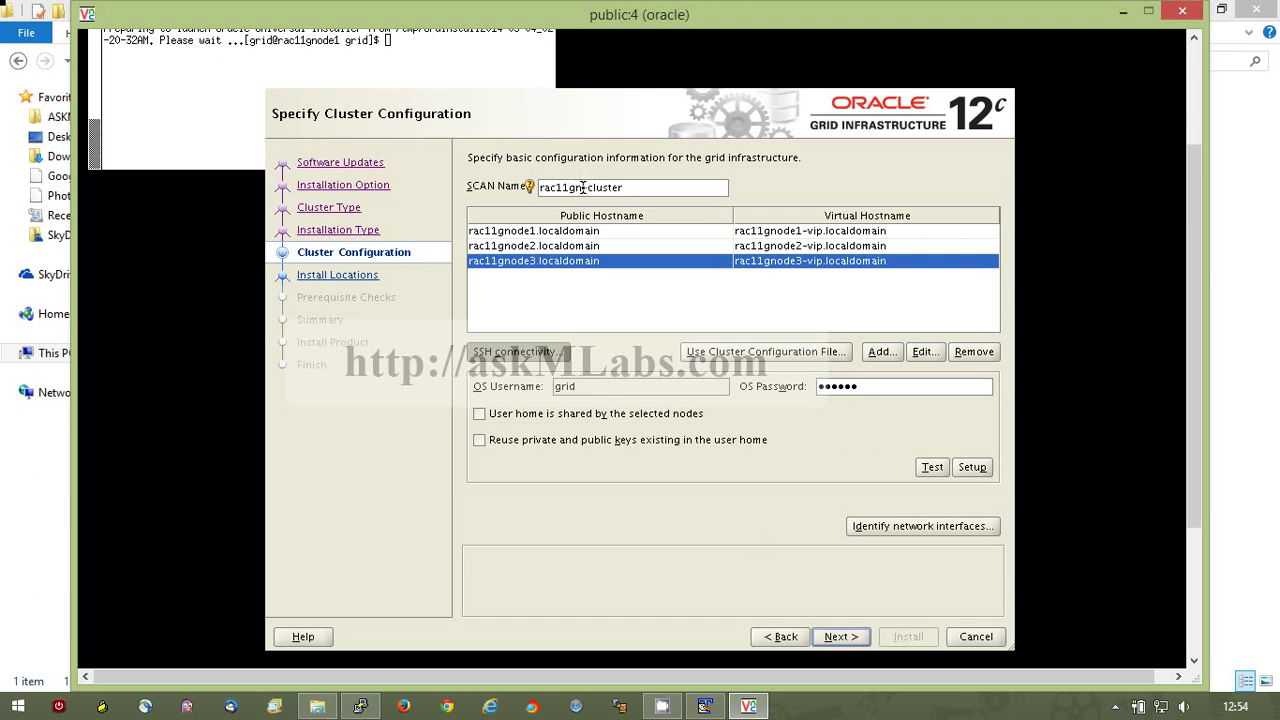
Change the SCAN name to rac11g-cluster, try to continue, then switch to the root terminal.
key(BackSpace)
key(BackSpace)
text(g)
click(843, 637)
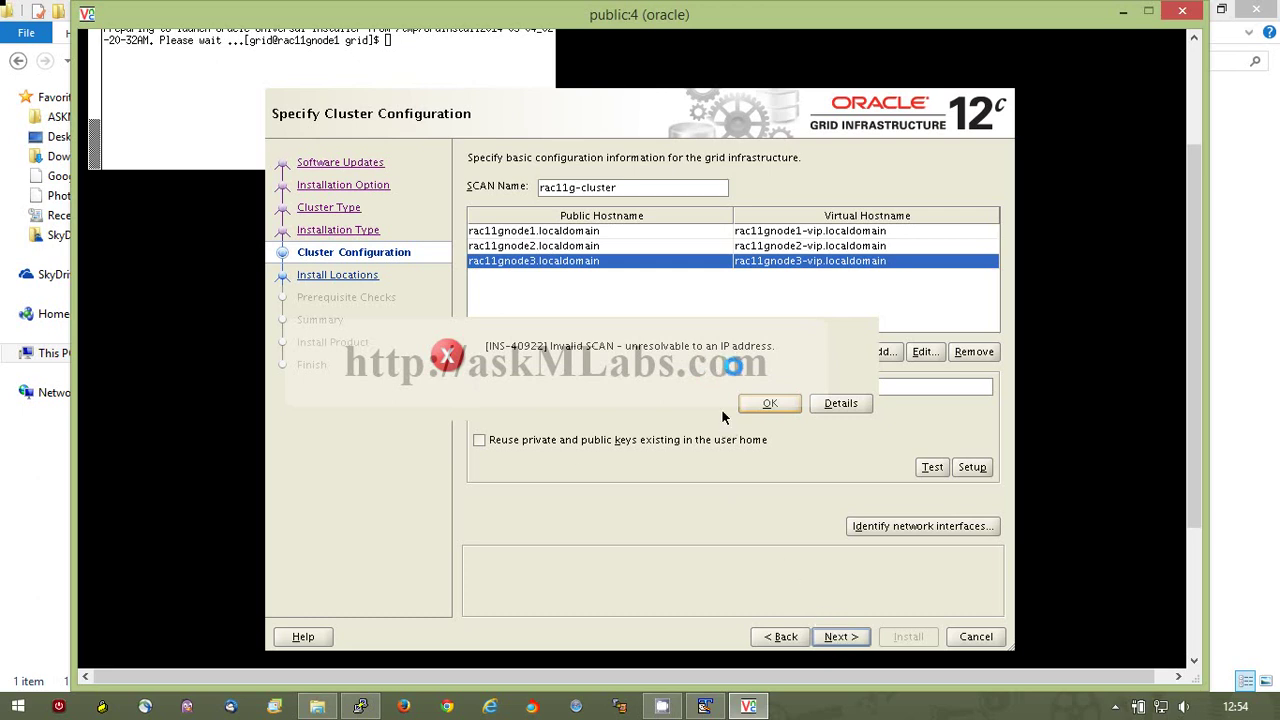
click(376, 708)
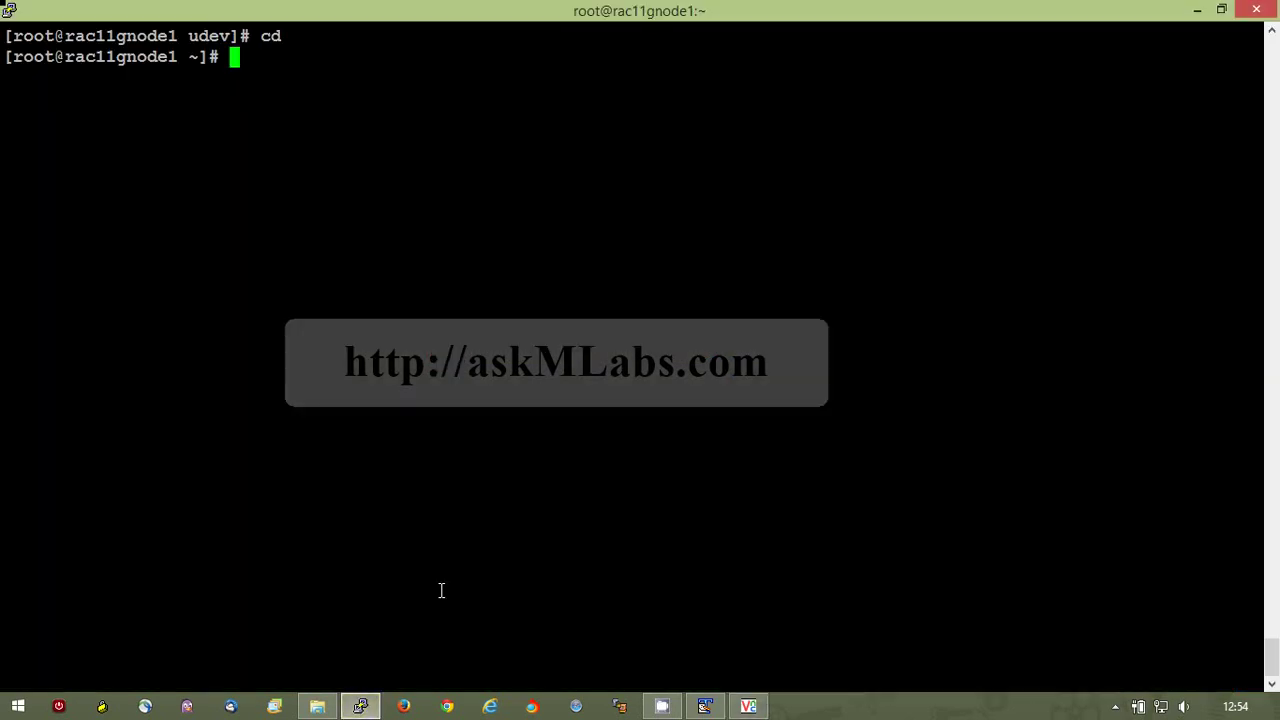
Print /etc/hosts, copy the SCAN hostname rac11gnode-scan, and return to the installer.
text(cat /etchos)
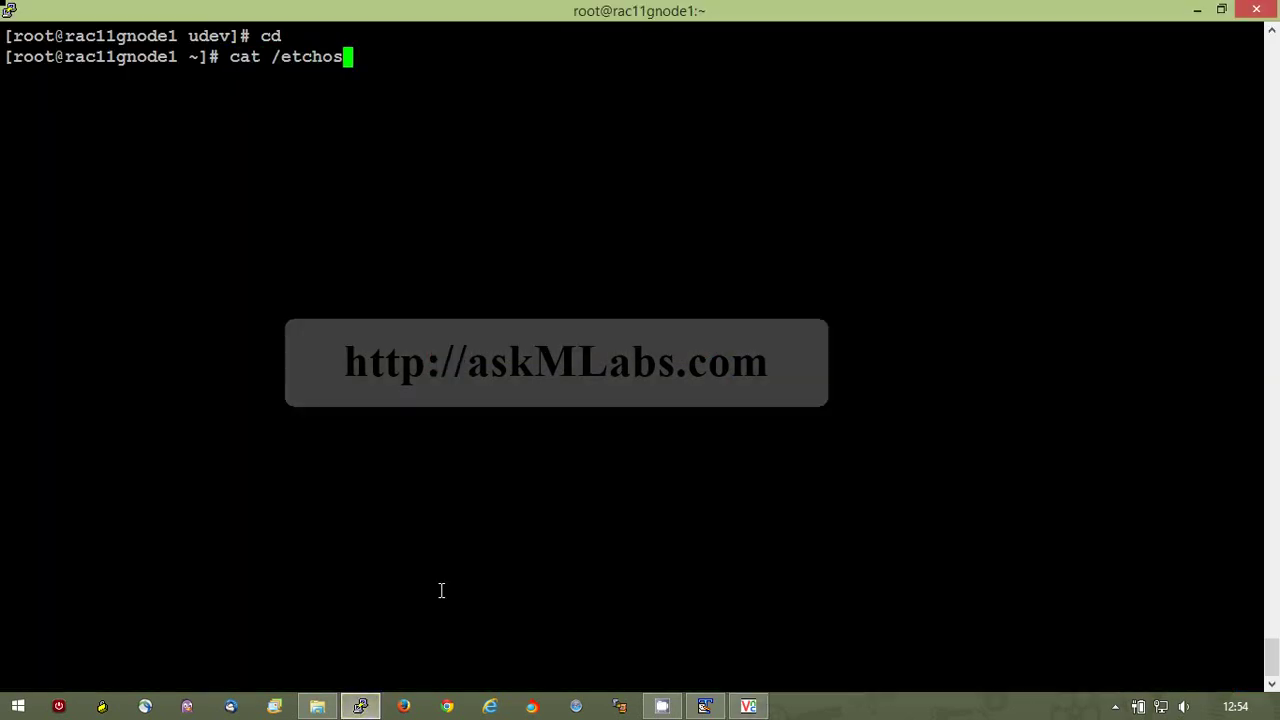
key(BackSpace)
key(BackSpace)
key(BackSpace)
text(/hosts)
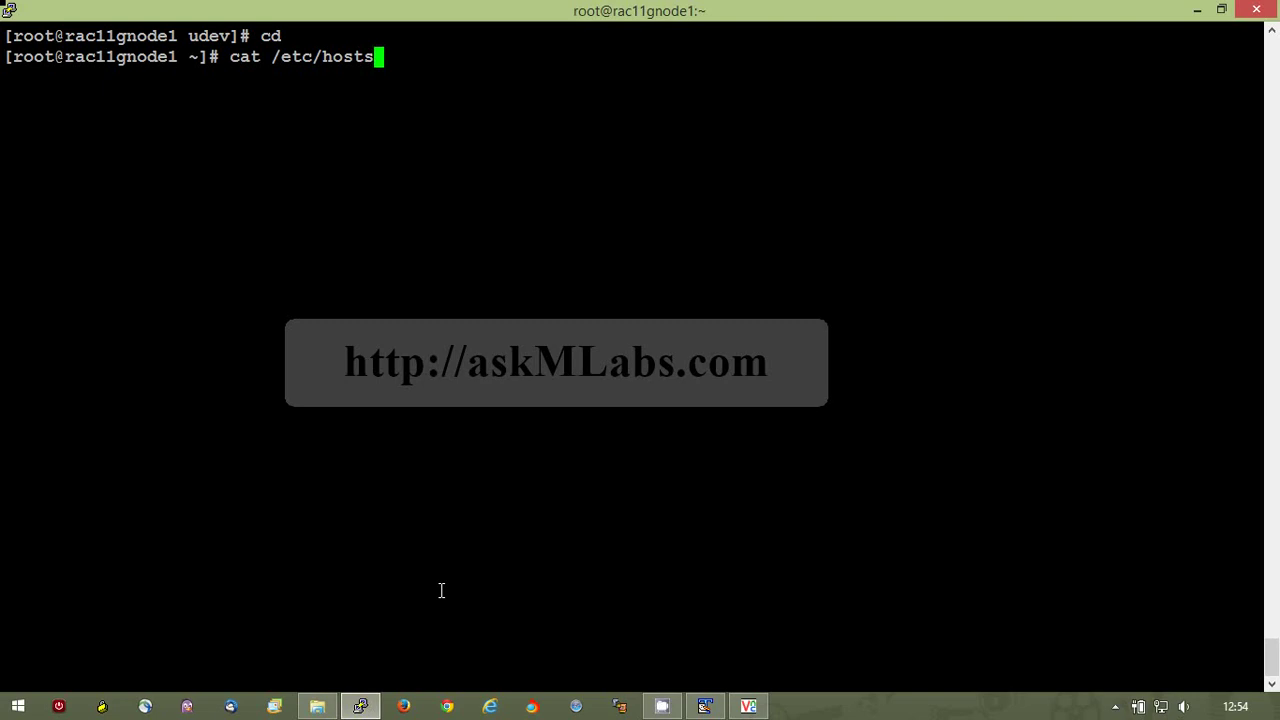
key(Return)
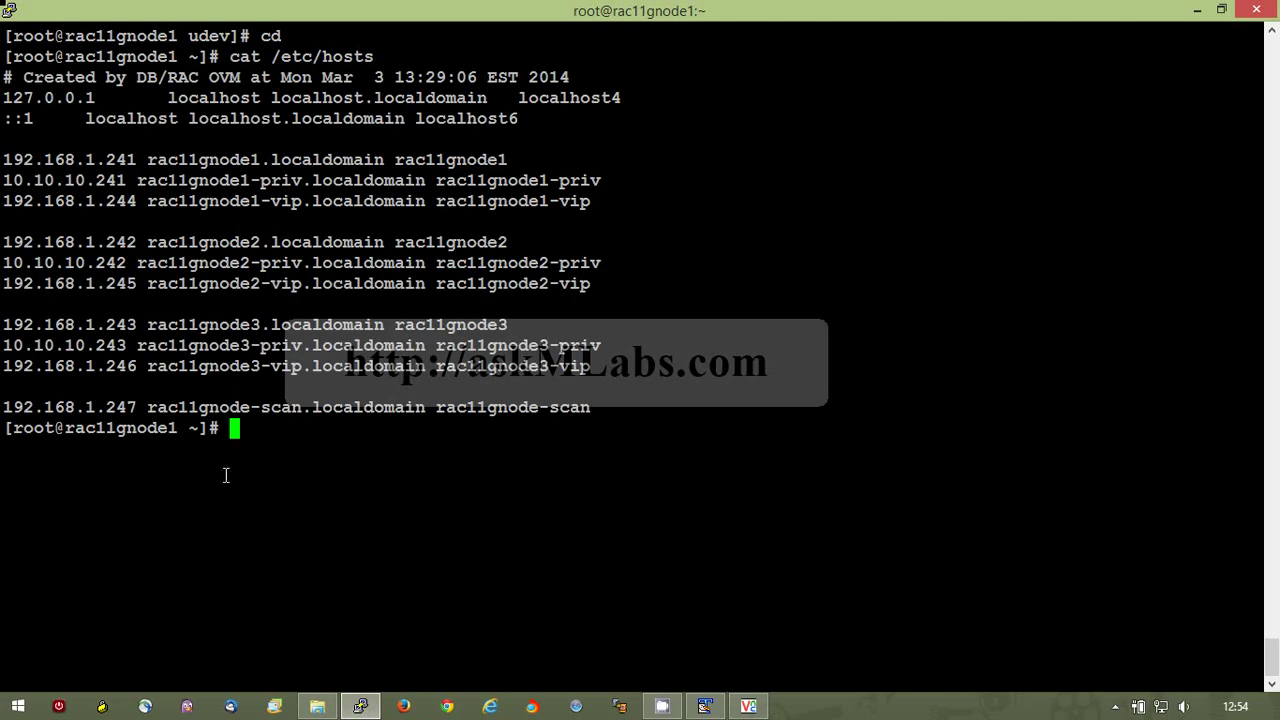
drag(148, 407, 585, 415)
key(ctrl+c)
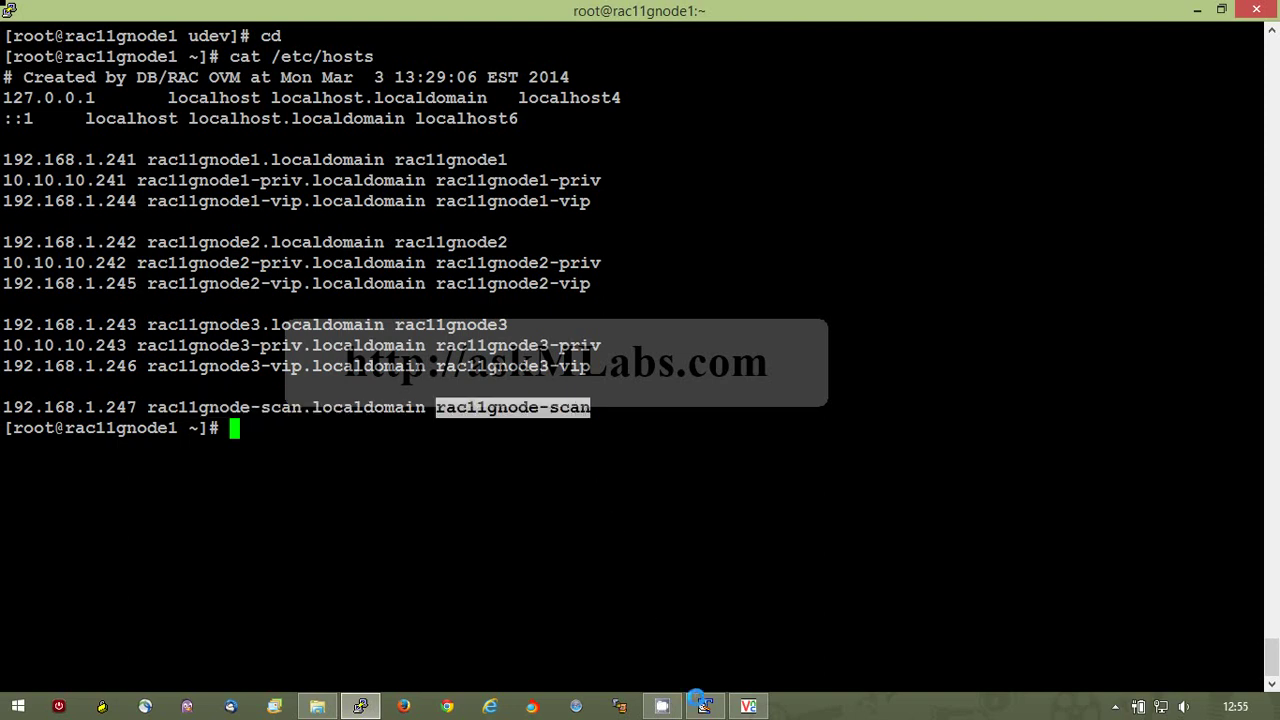
mouse_move(754, 709)
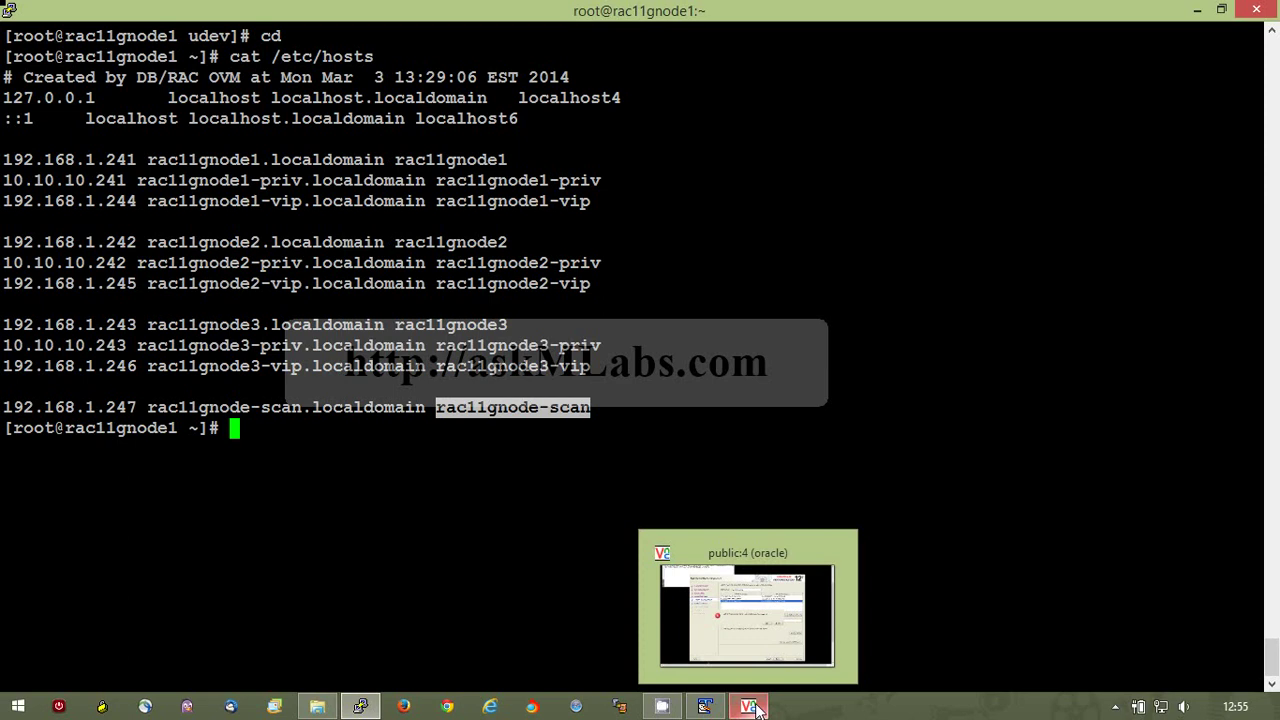
click(754, 708)
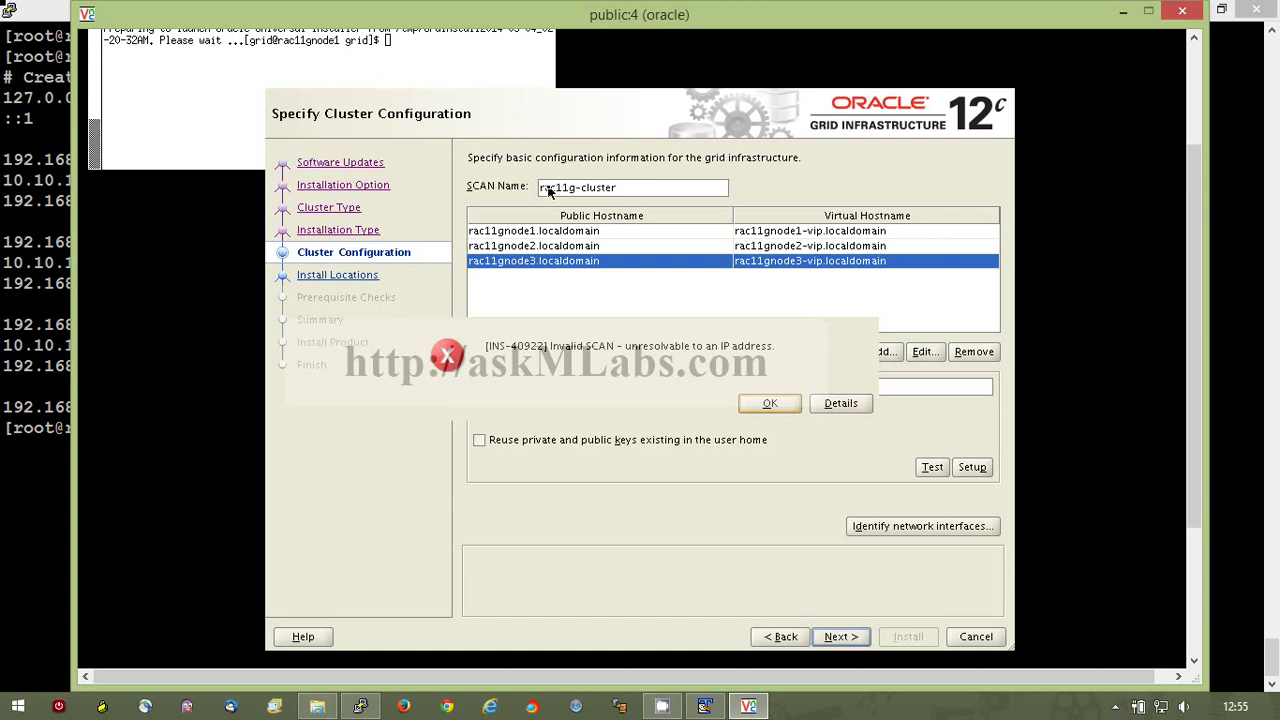
Dismiss the INS-40922 error, replace the SCAN name with rac11gnode-scan, and continue.
click(769, 405)
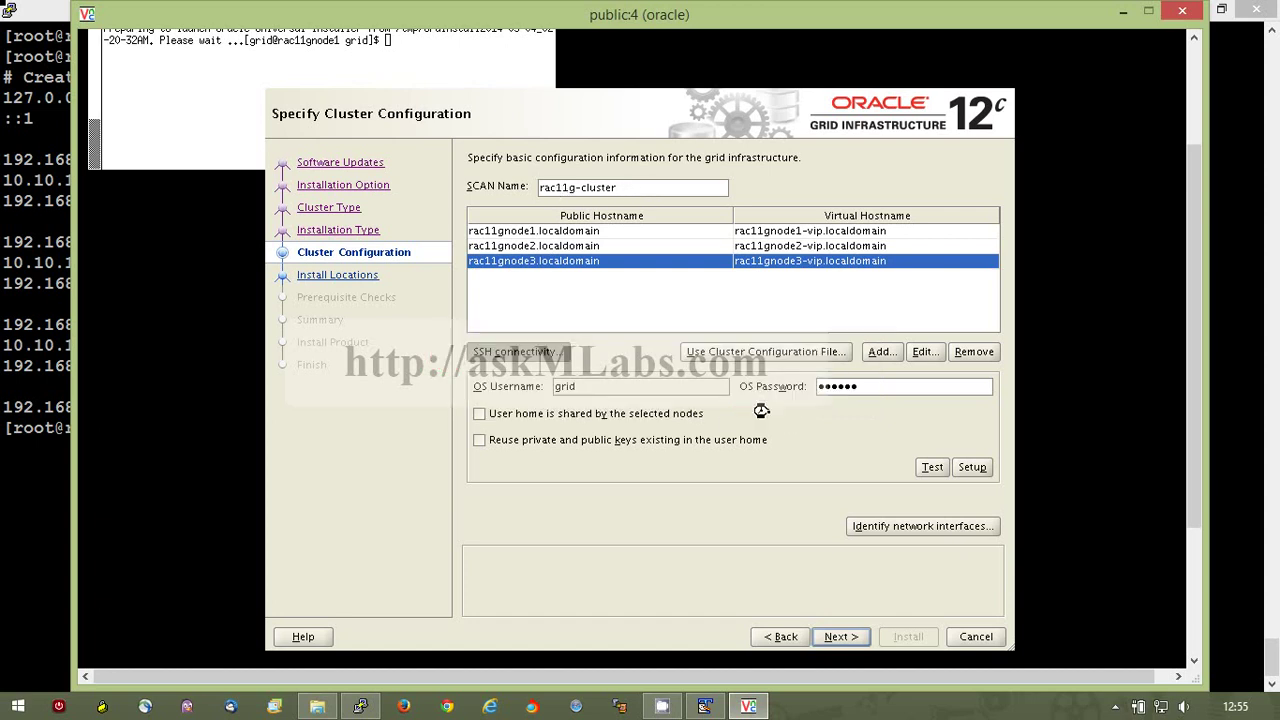
click(641, 193)
key(BackSpace)
key(BackSpace)
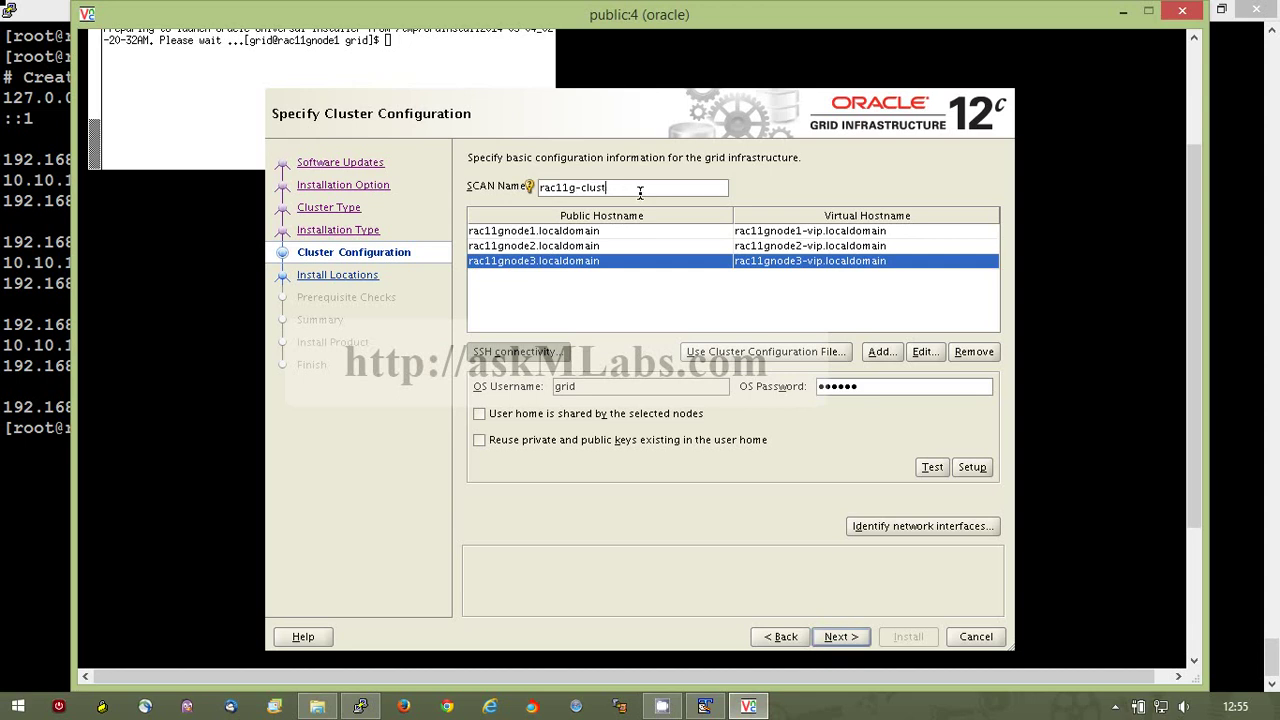
key(BackSpace)
key(BackSpace)
key(BackSpace)
key(BackSpace)
key(BackSpace)
key(BackSpace)
key(BackSpace)
key(BackSpace)
key(BackSpace)
key(BackSpace)
key(BackSpace)
key(BackSpace)
key(ctrl+v)
click(817, 637)
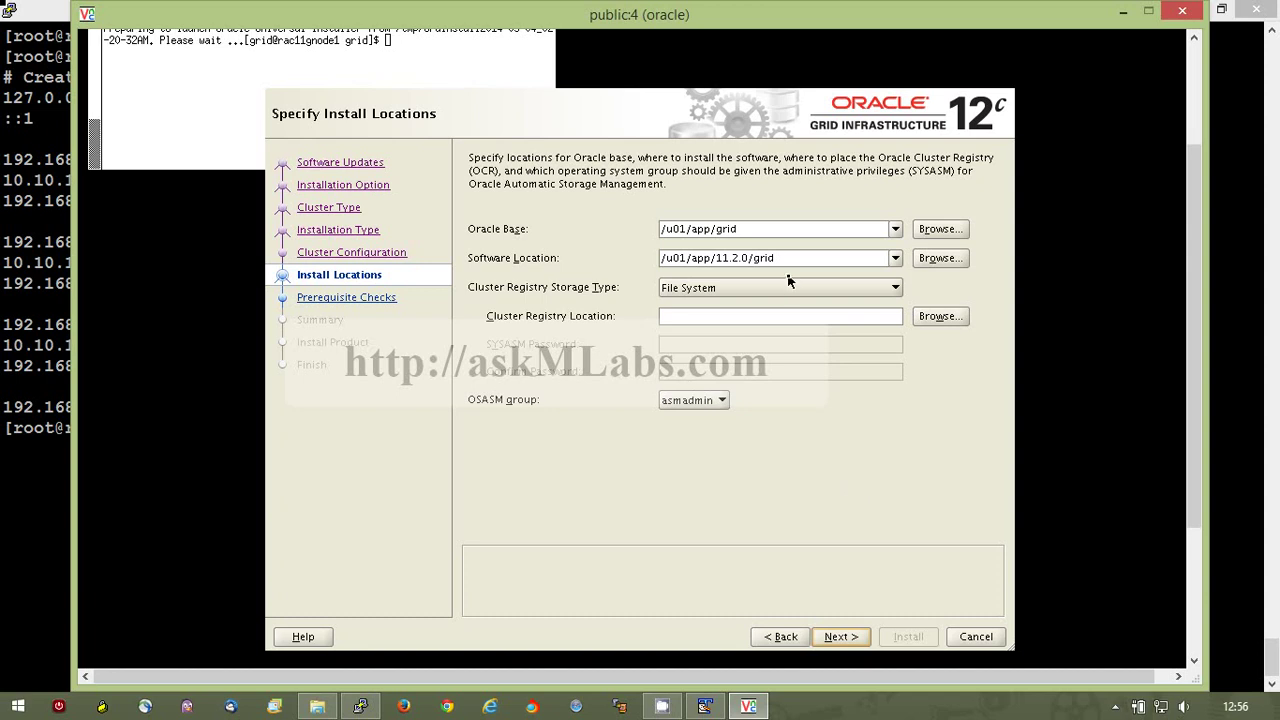
In the terminal, run su - grid and echo $ORACLE_HOME to confirm /u01/app/11.2.0/grid.
click(360, 706)
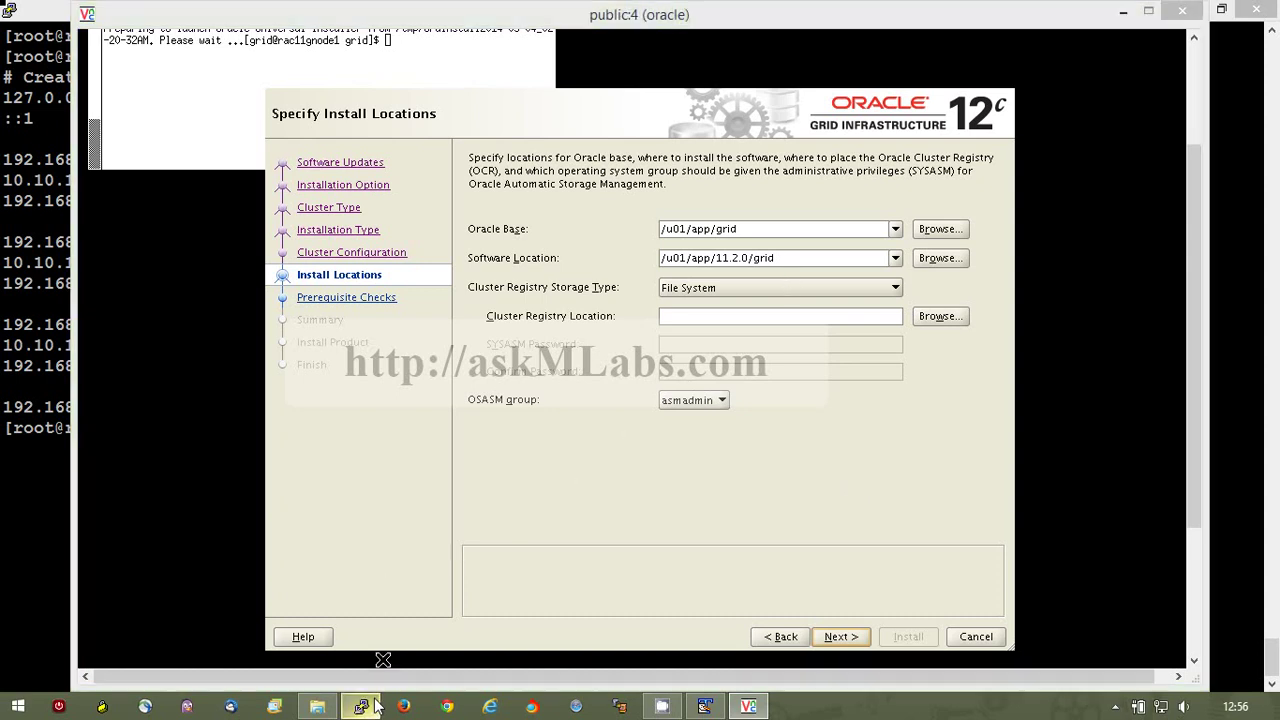
text(su - grid)
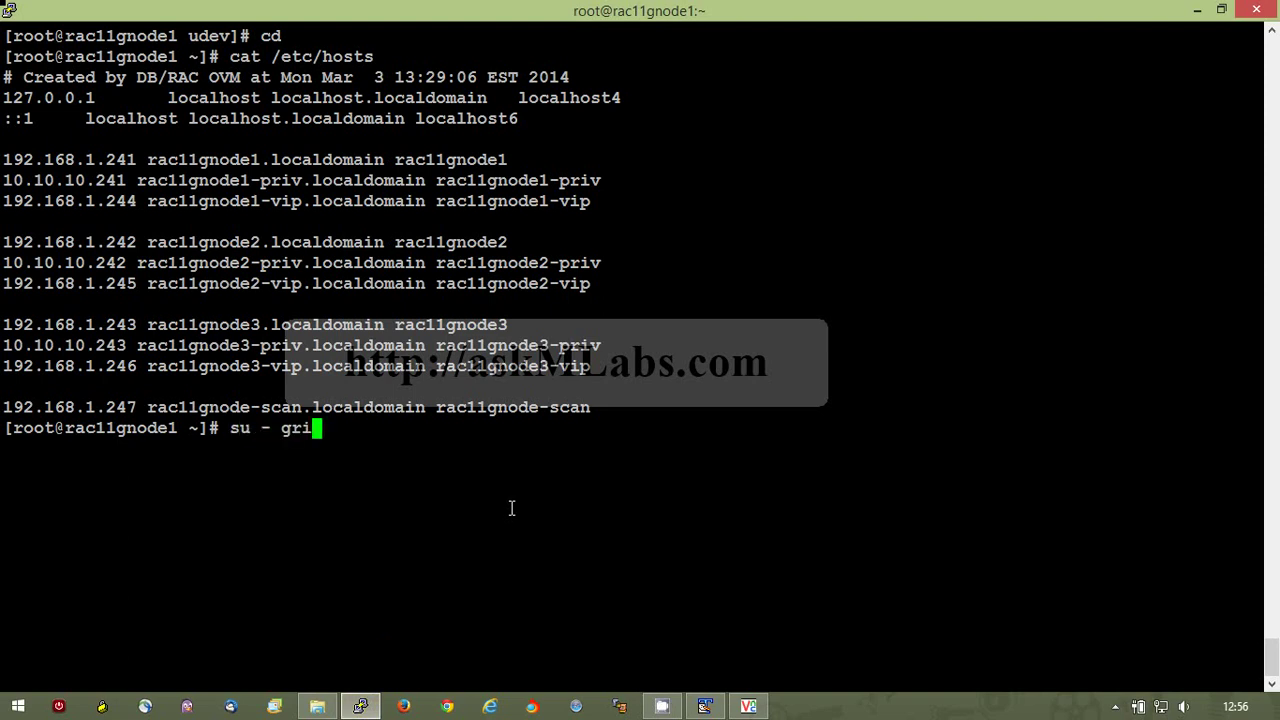
key(Return)
text(echo $ORACLE_)
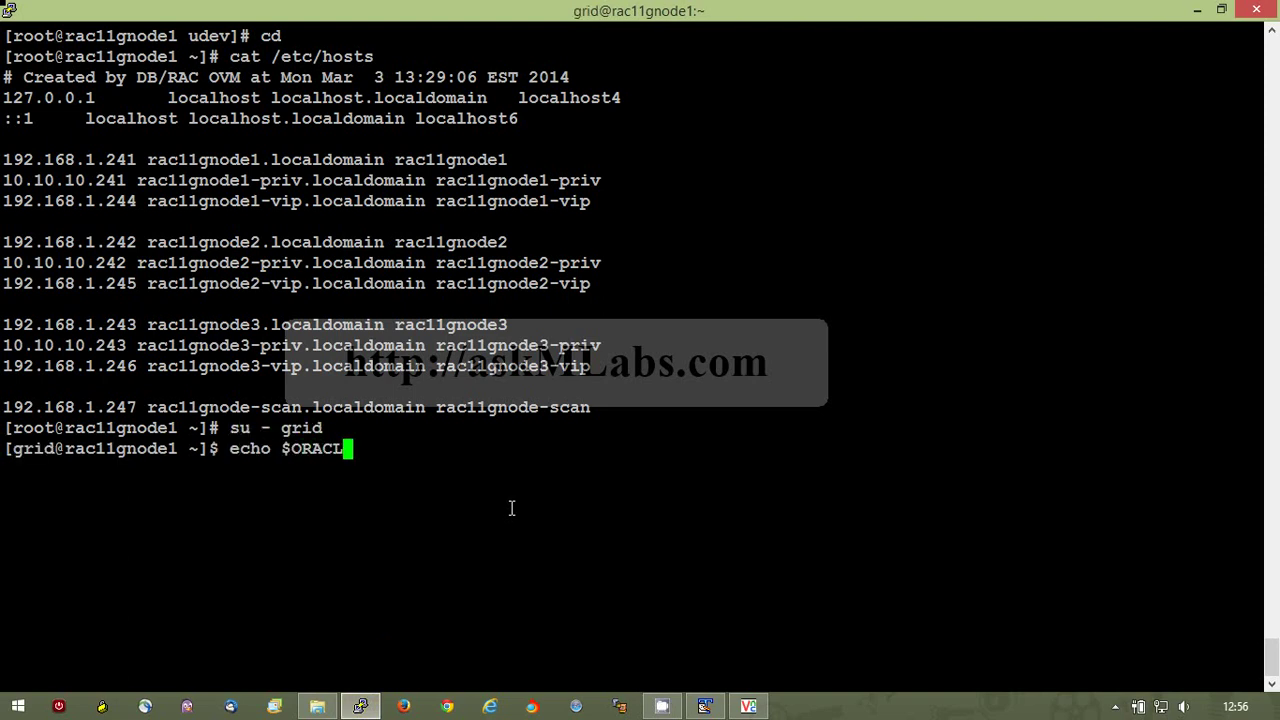
text(HOME)
key(Return)
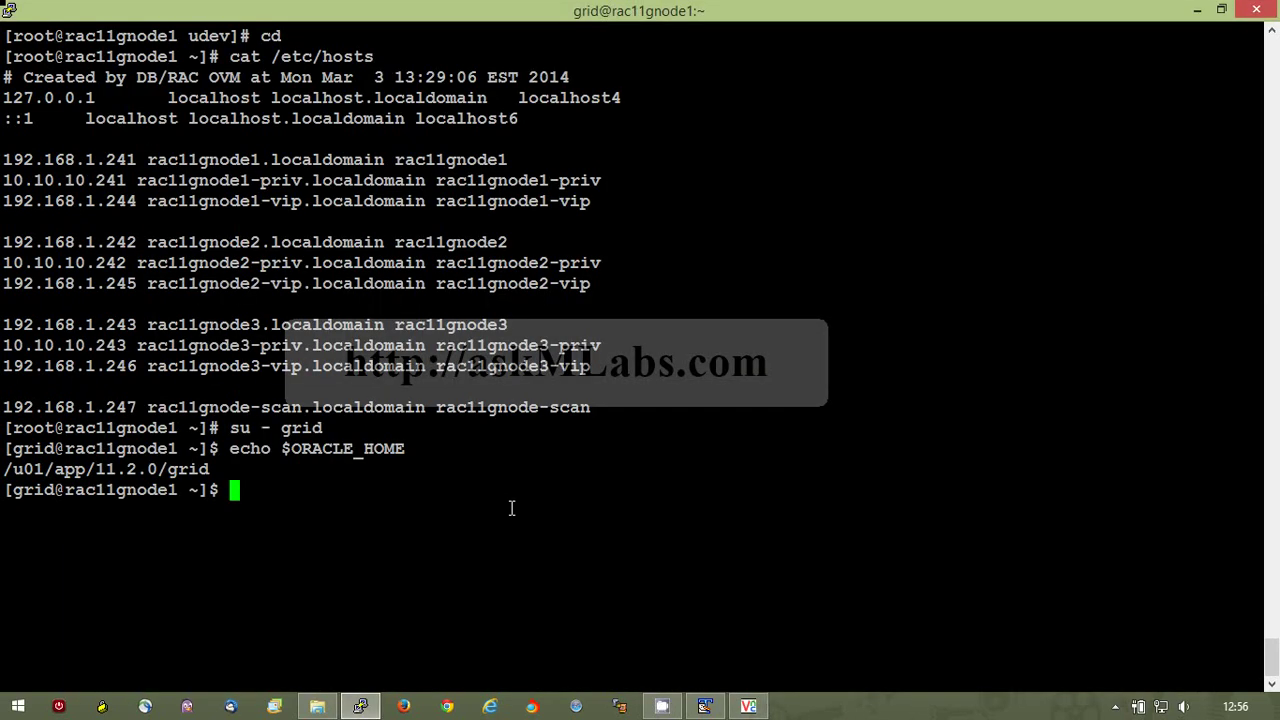
Back in the installer, set Cluster Registry Storage Type to Oracle Automatic Storage Management.
key(alt+Tab)
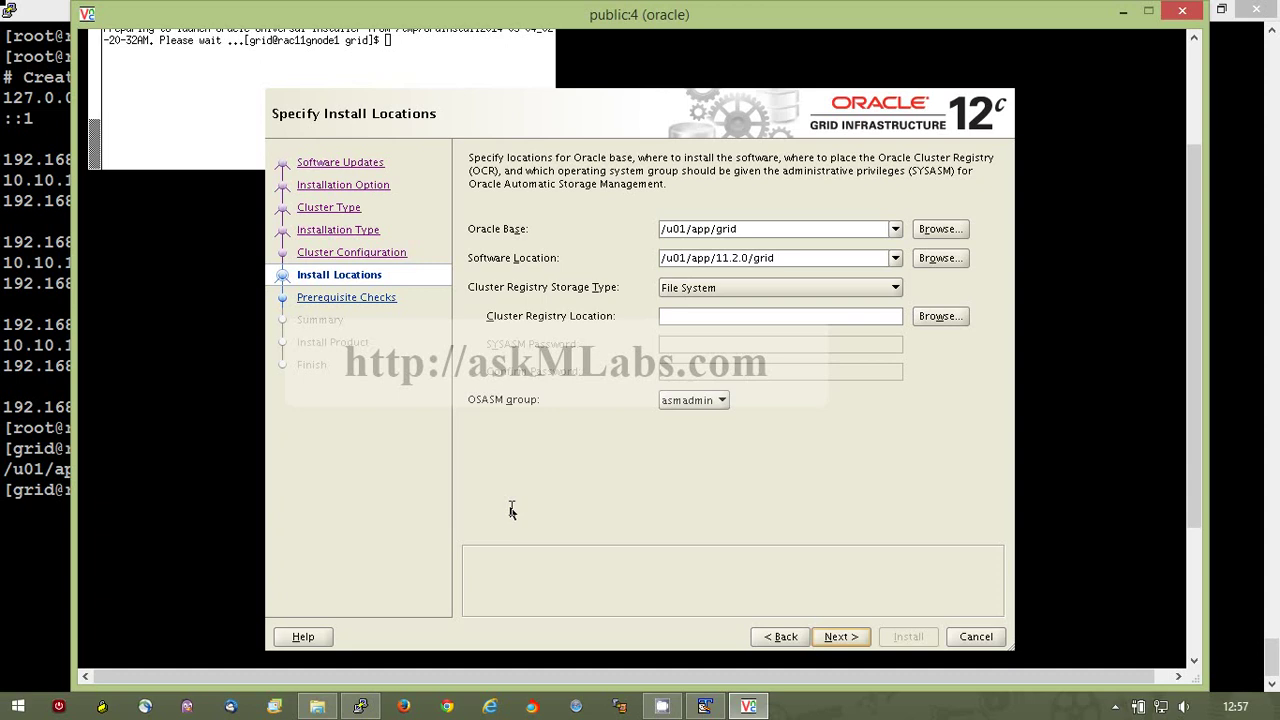
click(893, 288)
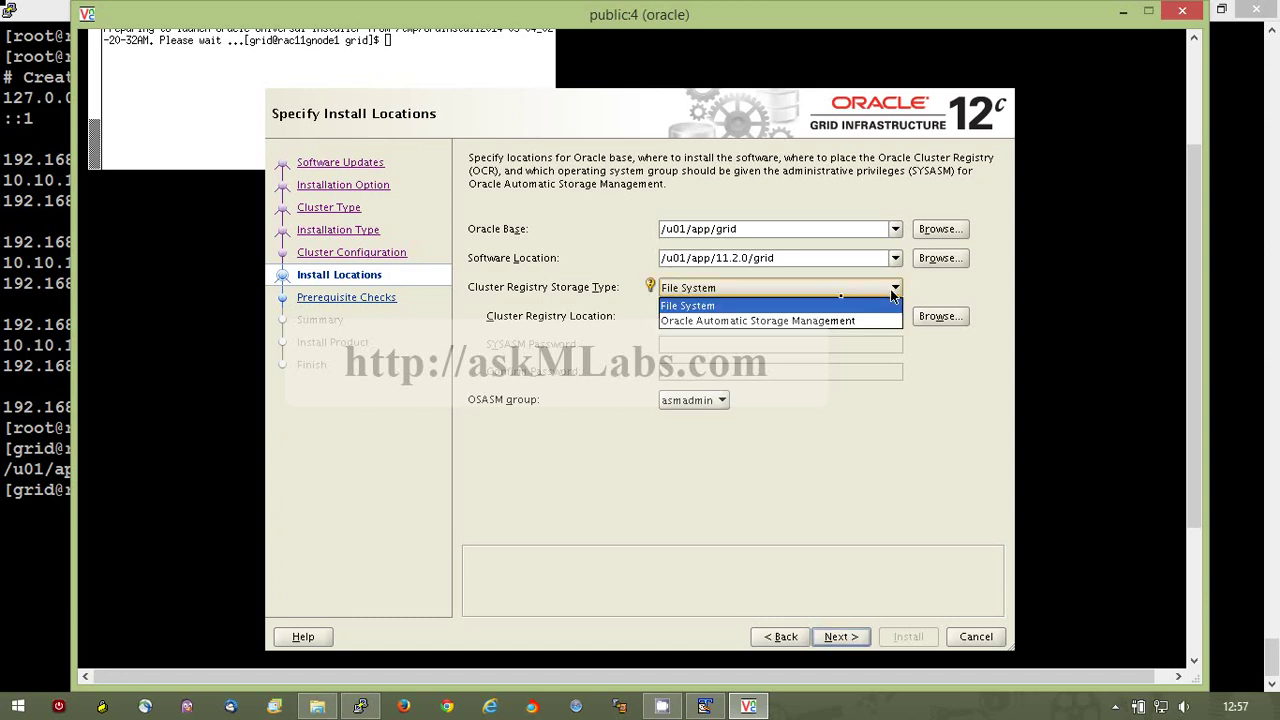
click(822, 321)
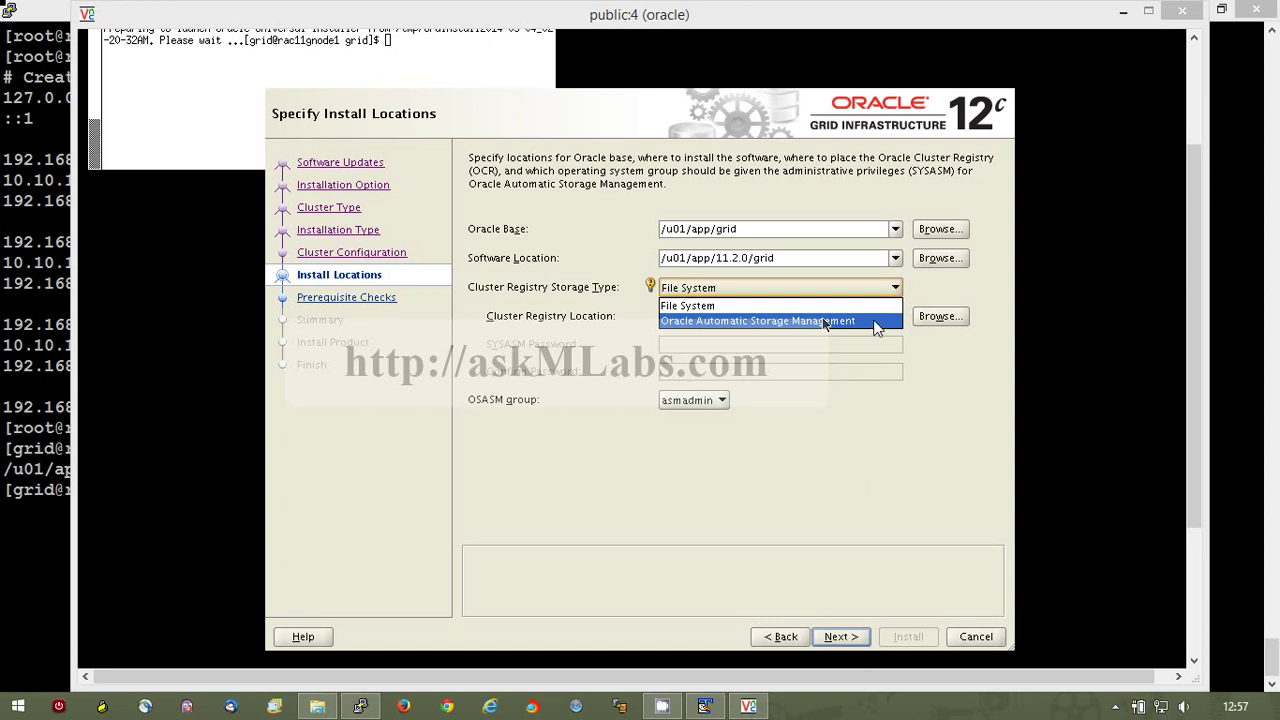
click(872, 320)
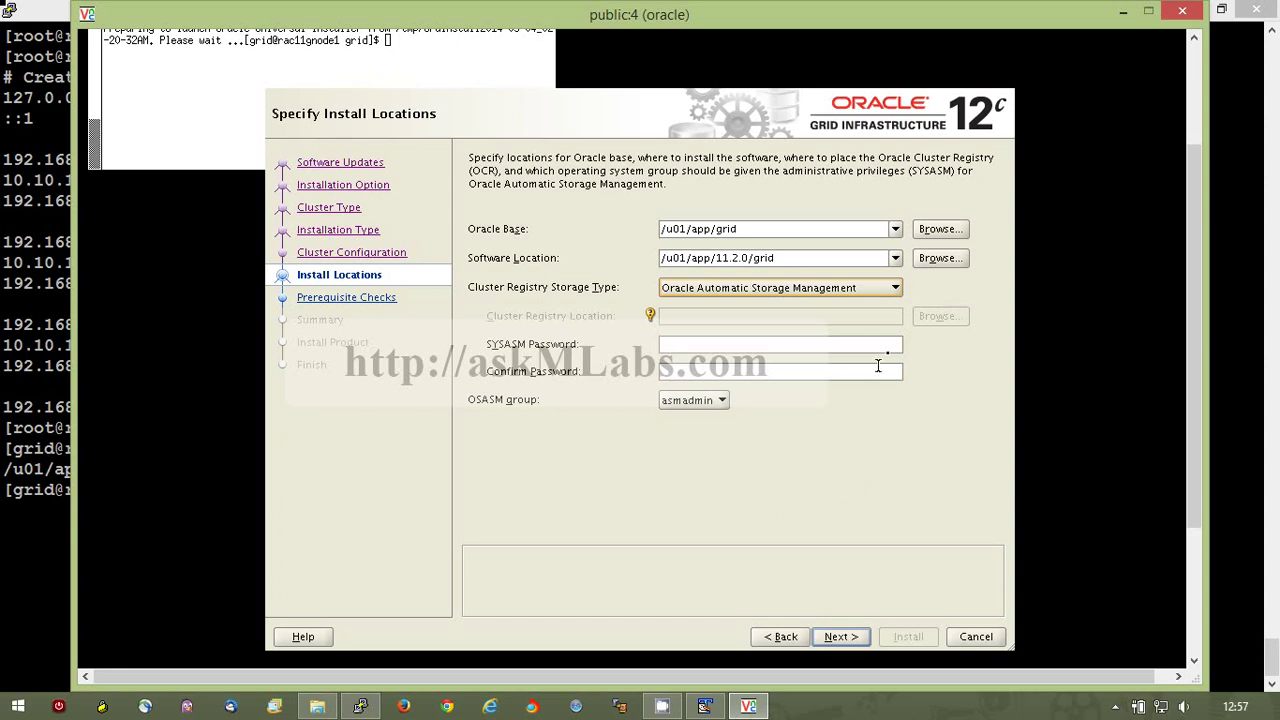
Enter and confirm the SYSASM password, then accept the INS-30011 non-standard password warning.
click(895, 344)
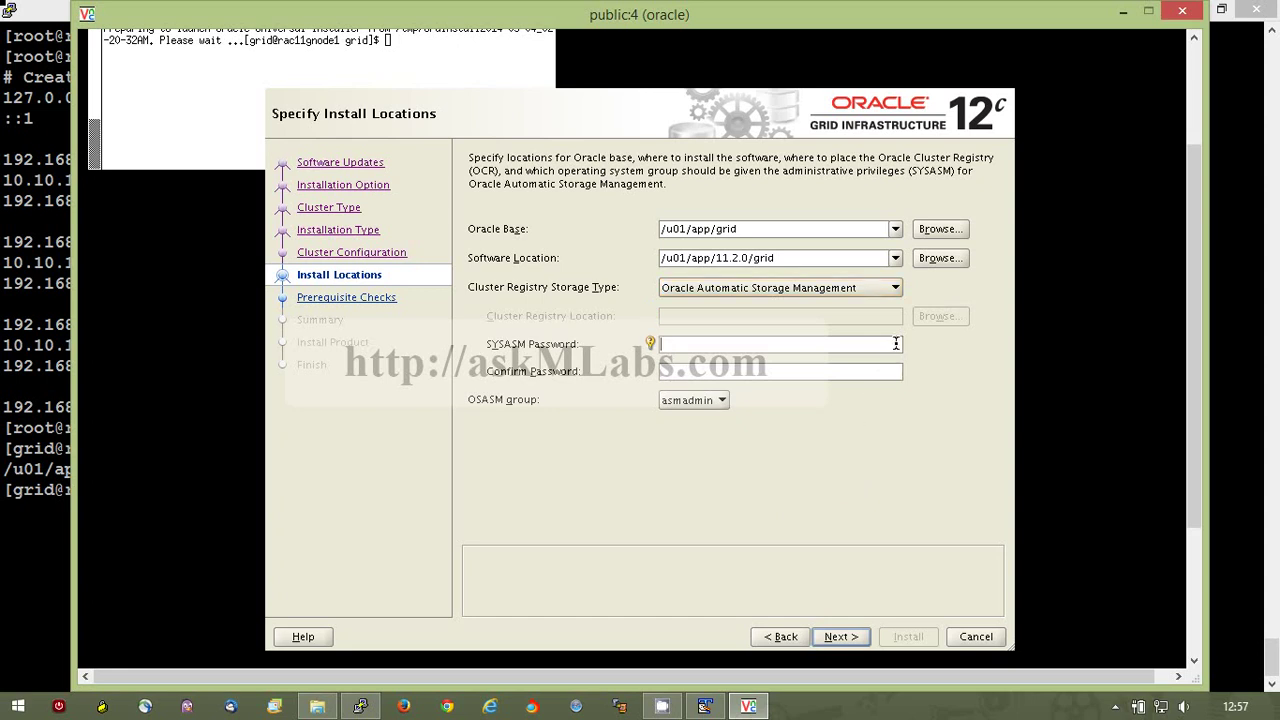
text(oracle)
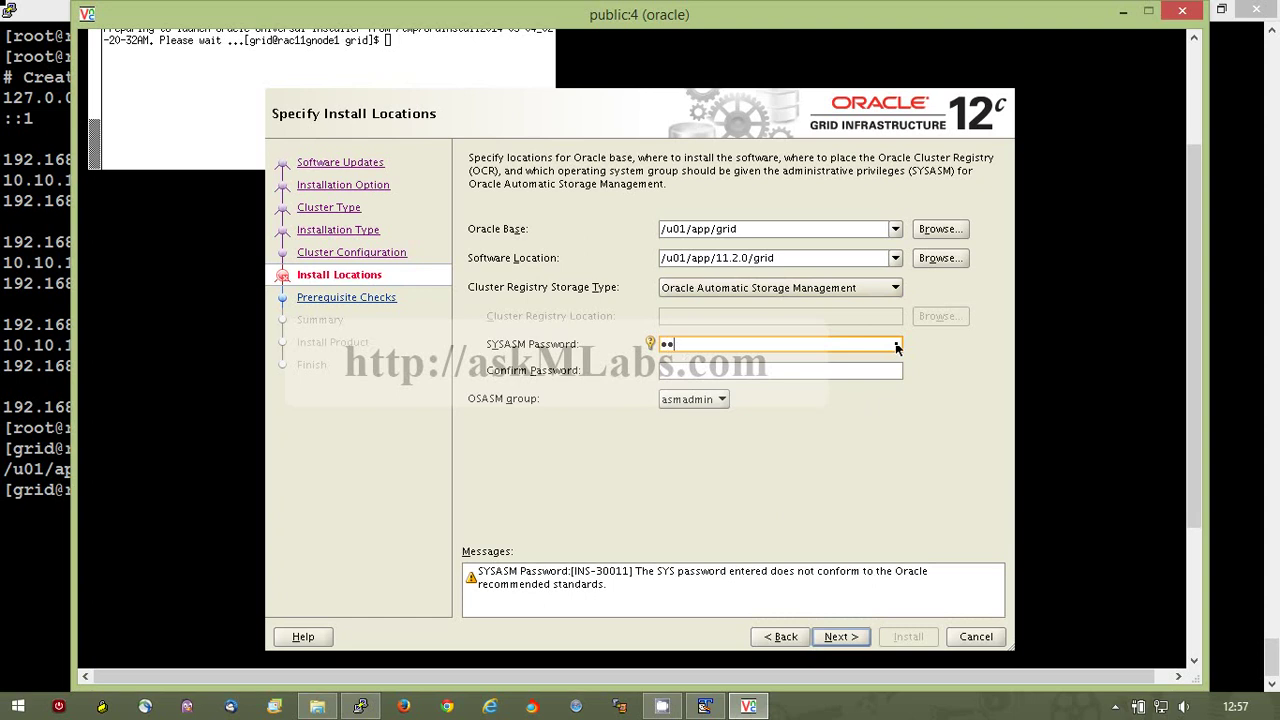
key(Tab)
text(oracle)
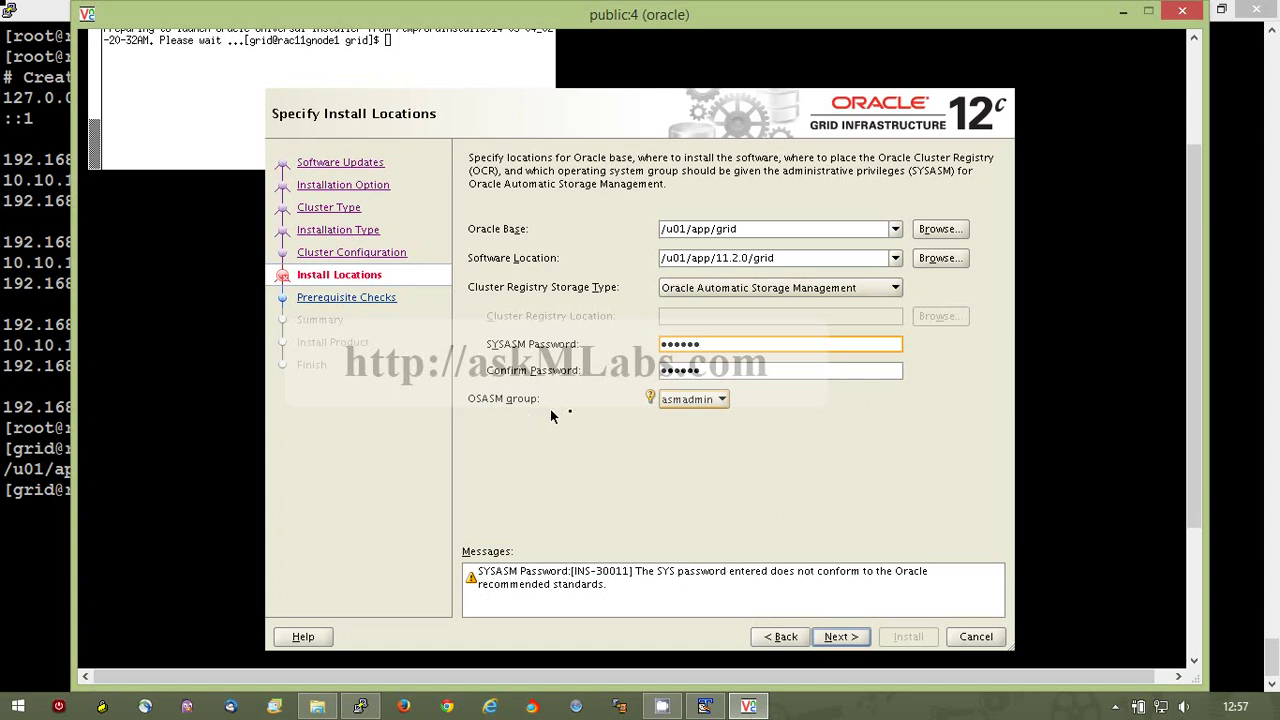
click(842, 637)
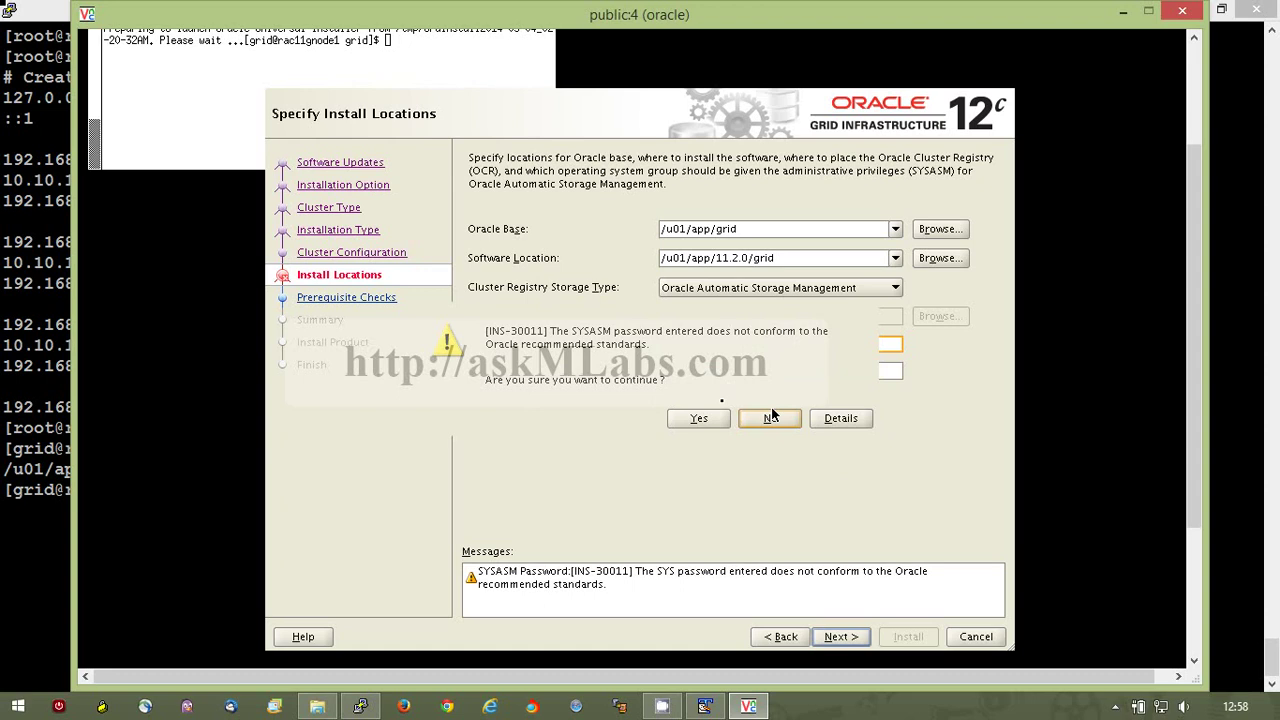
click(698, 420)
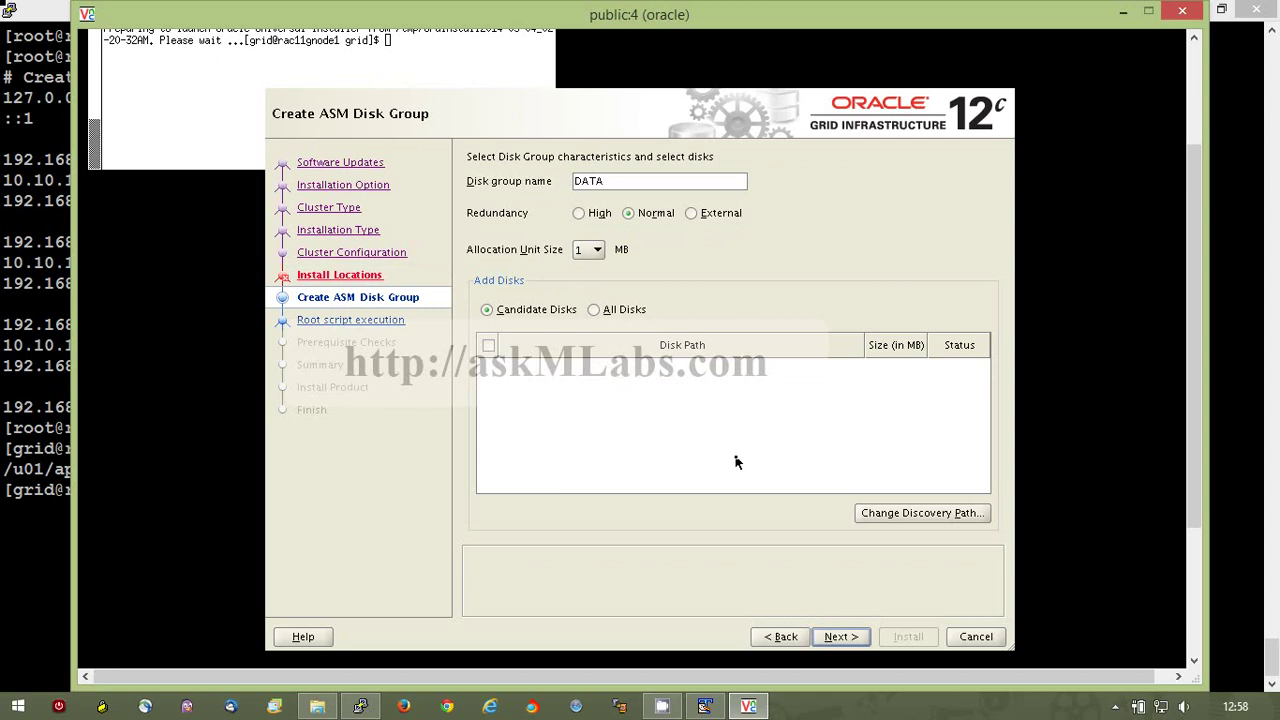
Rename the disk group to OCR with External redundancy, noting the /dev/xvd disk names in PuTTY.
click(613, 188)
key(BackSpace)
key(BackSpace)
key(BackSpace)
key(BackSpace)
text(OCR)
click(693, 214)
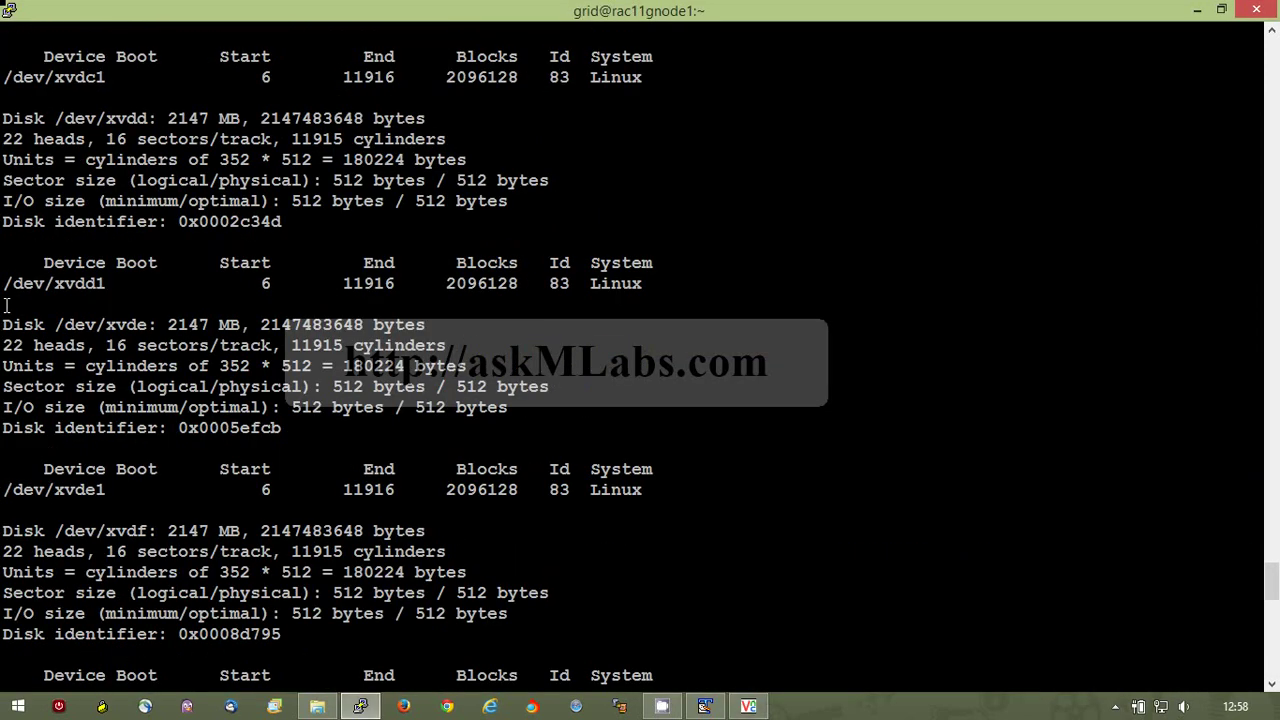
drag(4, 284, 63, 284)
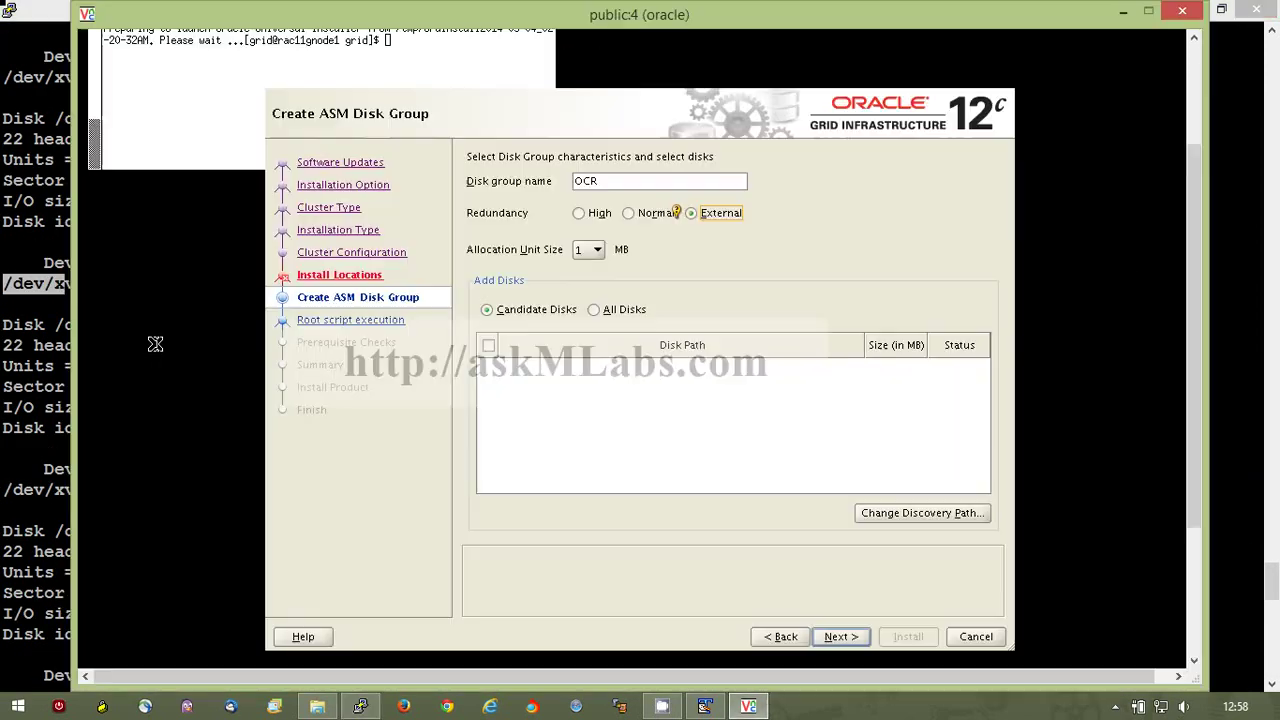
click(906, 519)
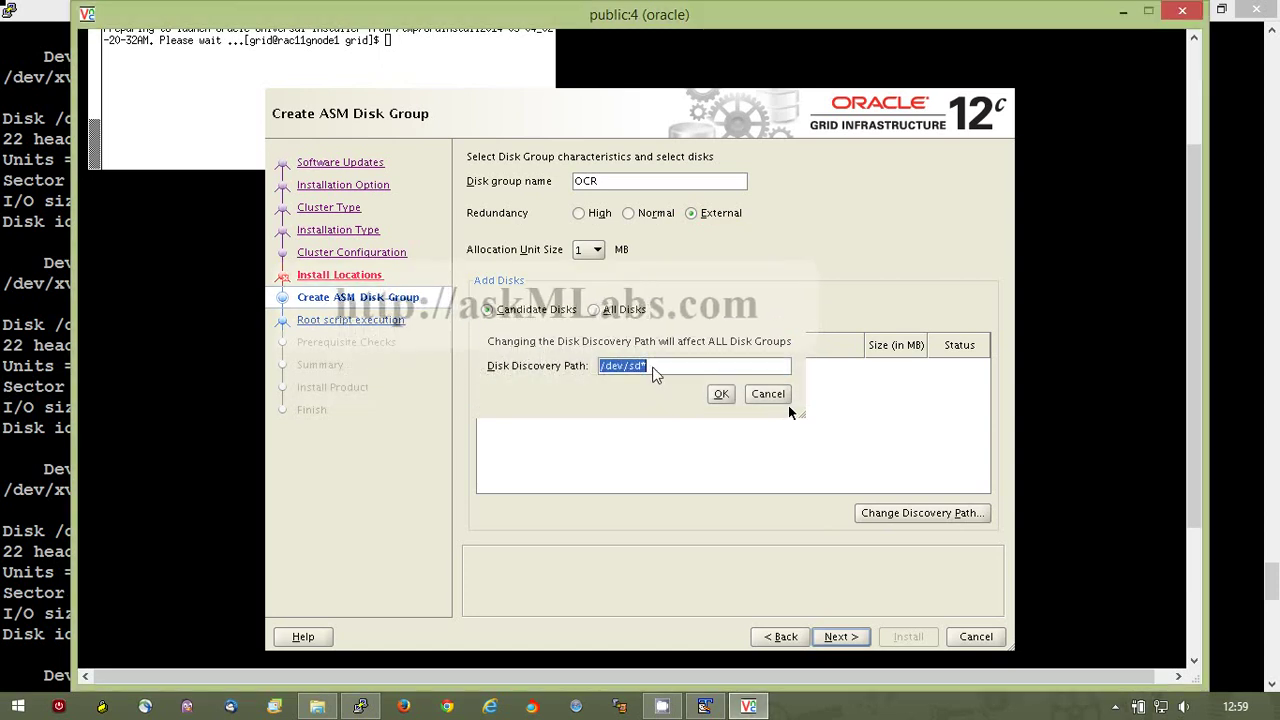
Change the disk discovery path from /dev/sd* to /dev/xv* to list the /dev/xvd disks.
click(674, 367)
key(BackSpace)
key(BackSpace)
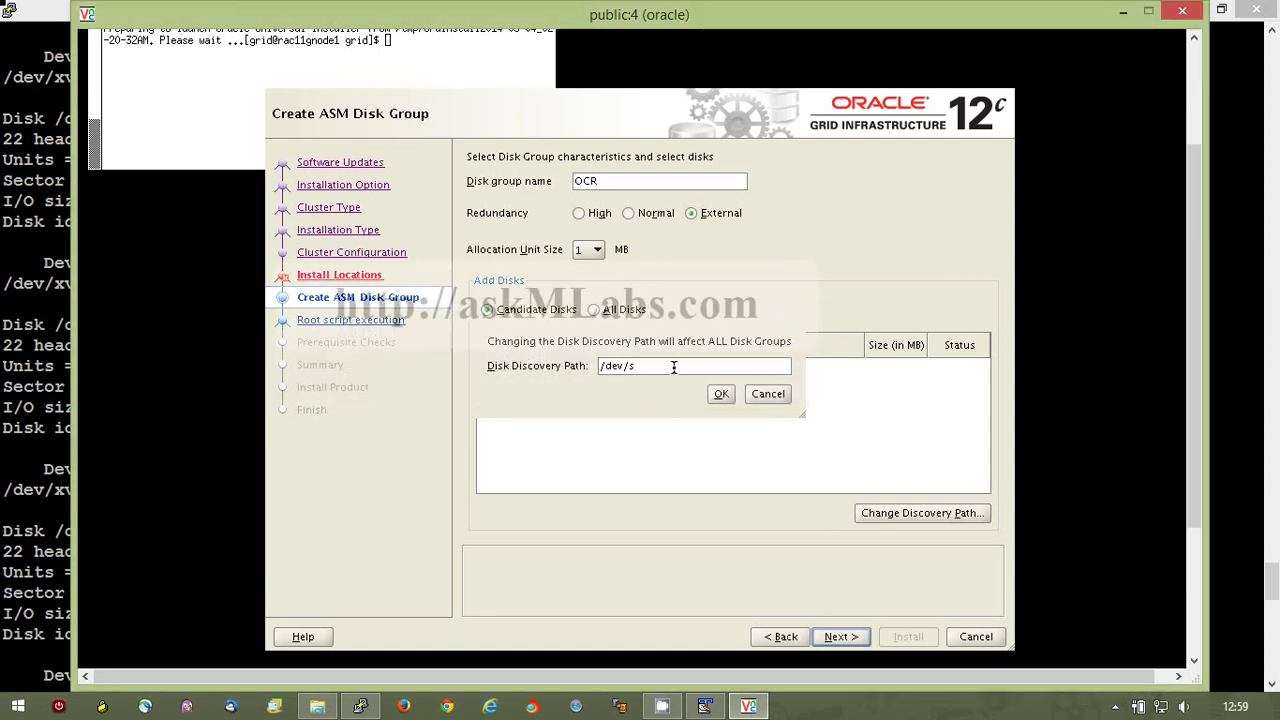
key(BackSpace)
text(xv*)
click(720, 393)
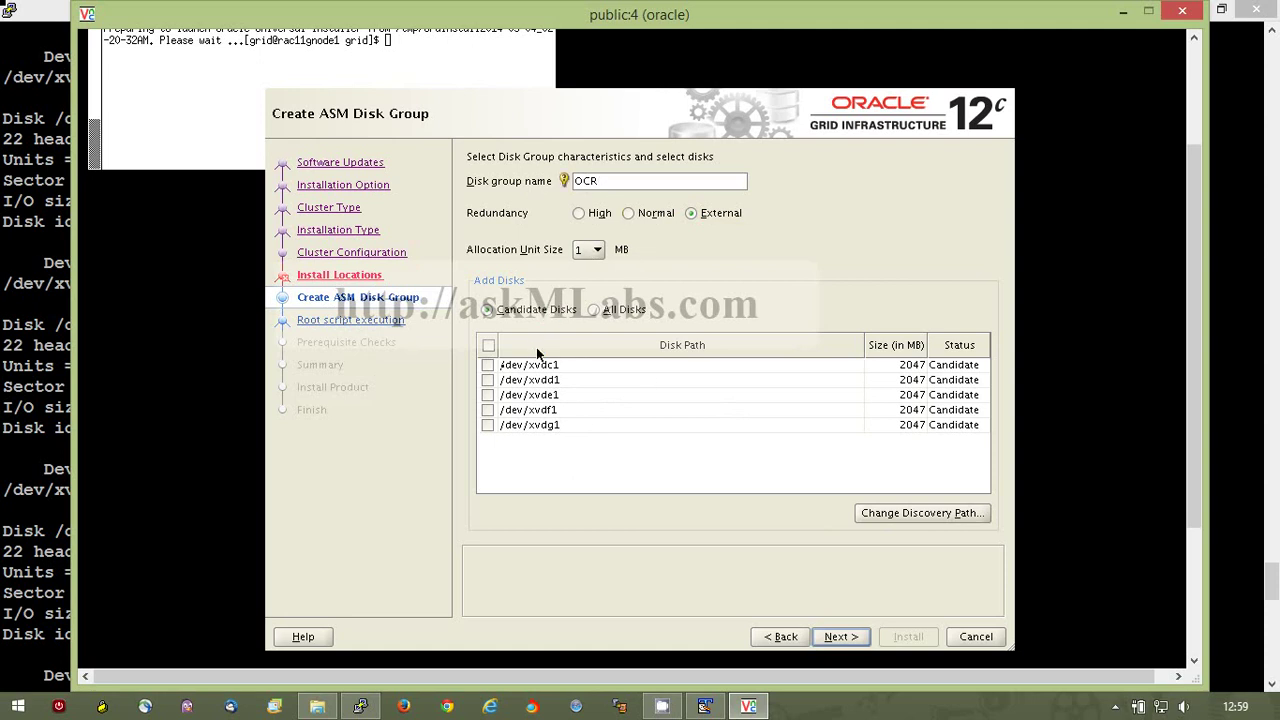
Add /dev/xvdc1 to the OCR disk group and advance to root script execution.
click(487, 366)
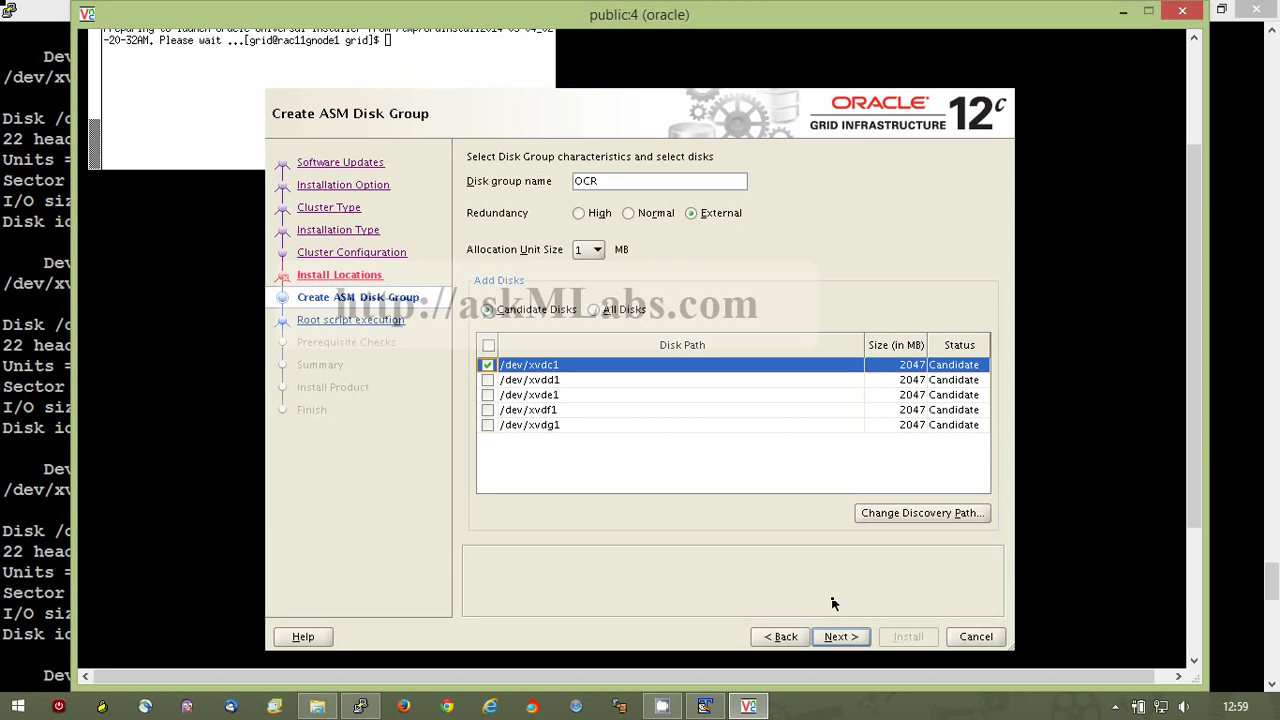
click(831, 636)
click(845, 636)
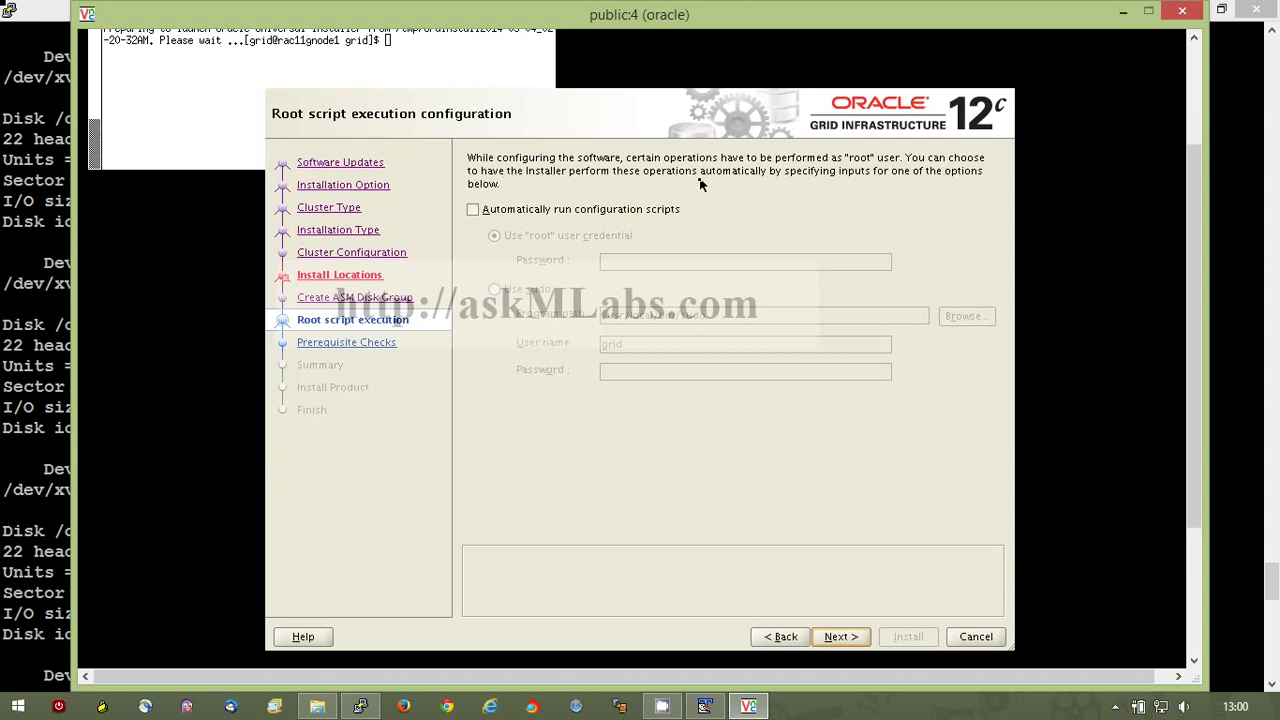
Run configuration scripts automatically with the root user credential, supplying the root password.
click(472, 209)
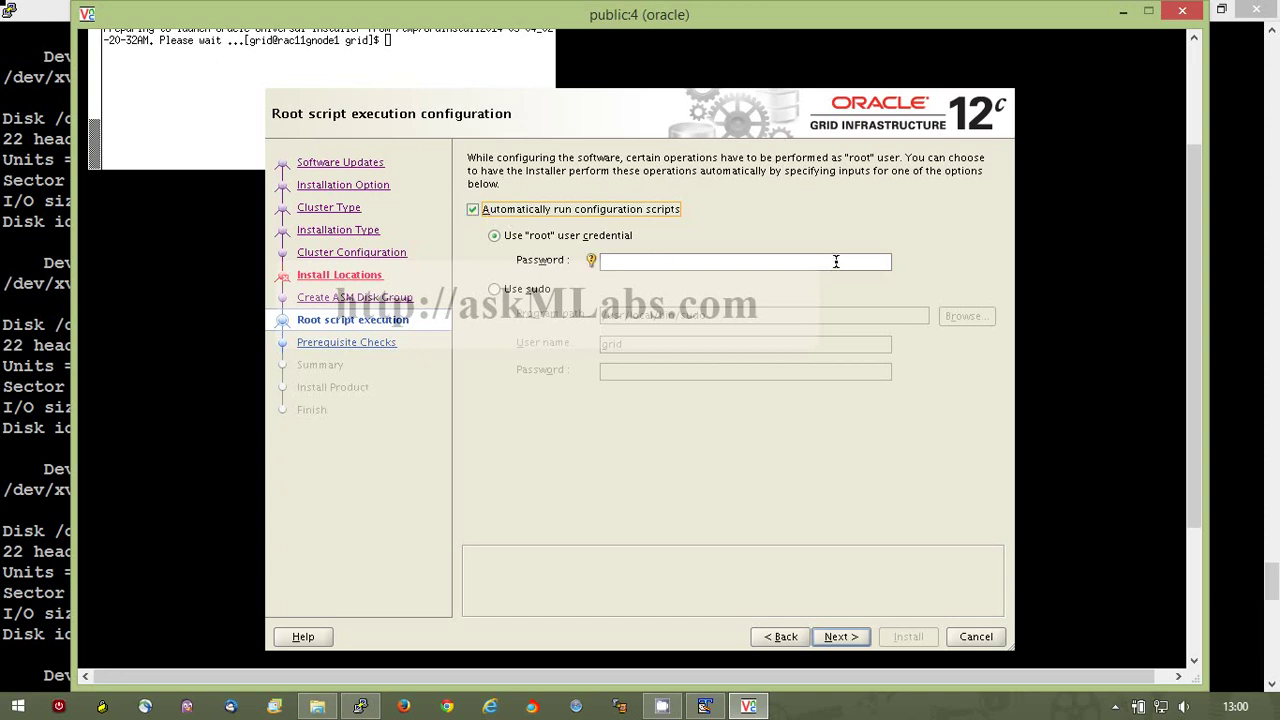
click(836, 261)
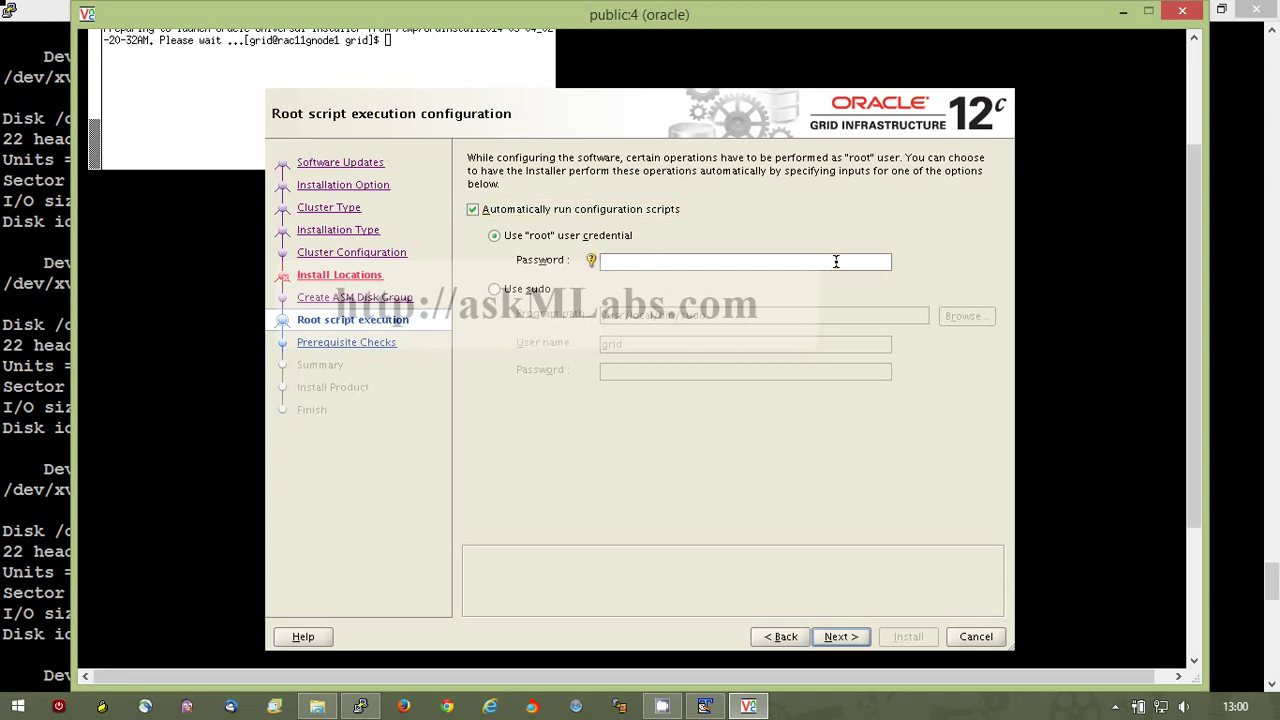
text(*******)
Advance to Perform Prerequisite Checks and let the verification finish.
click(850, 637)
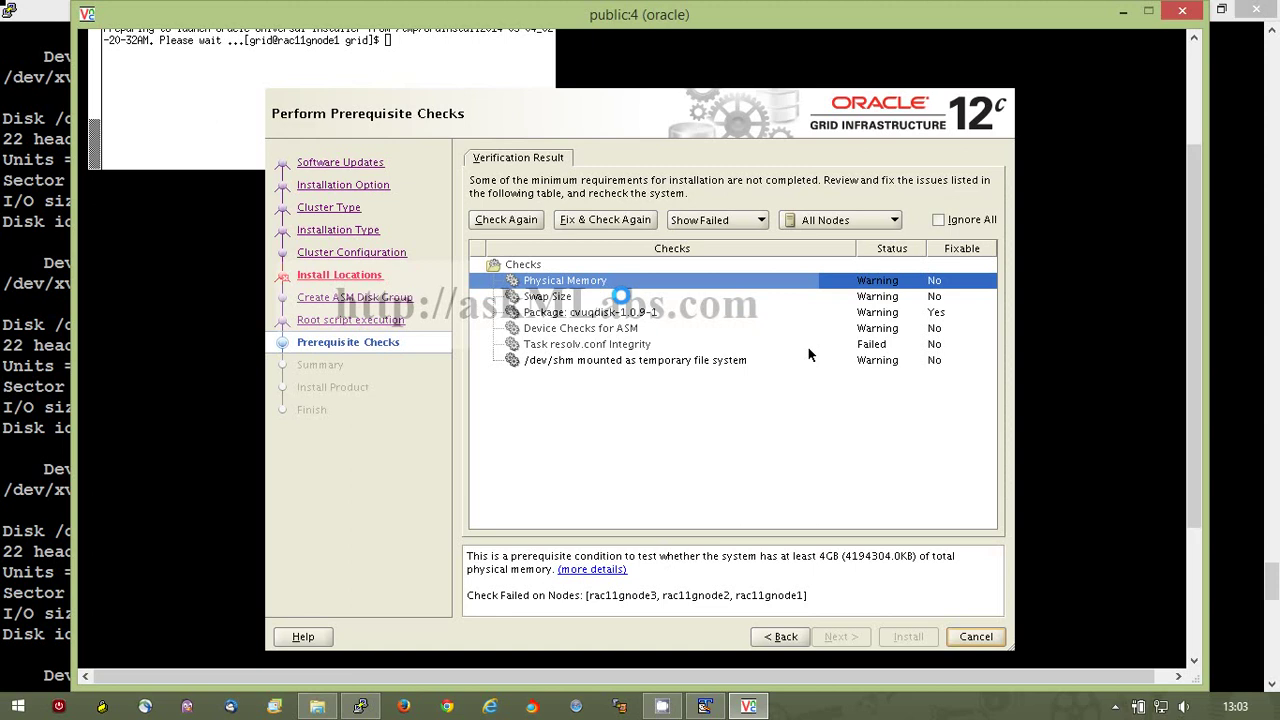
Inspect the Swap Size, cvuqdisk, ASM device, resolv.conf and /dev/shm check details, then ignore all failures.
click(886, 298)
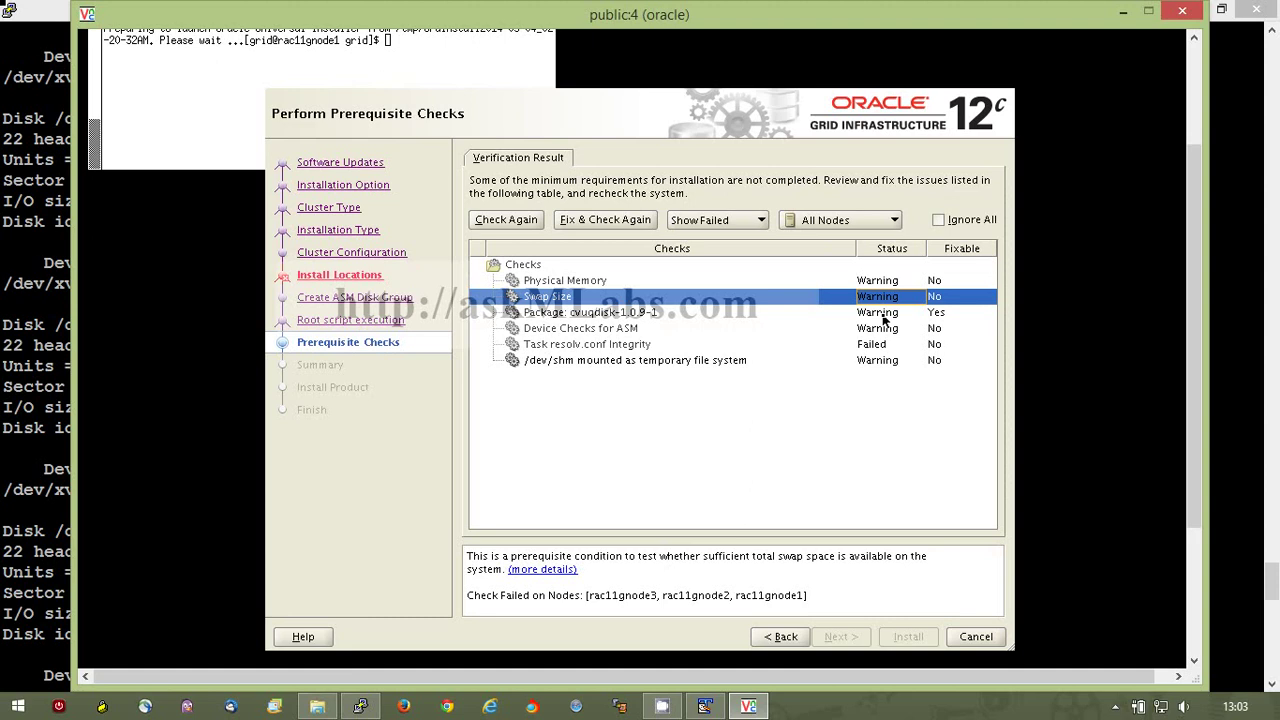
click(885, 315)
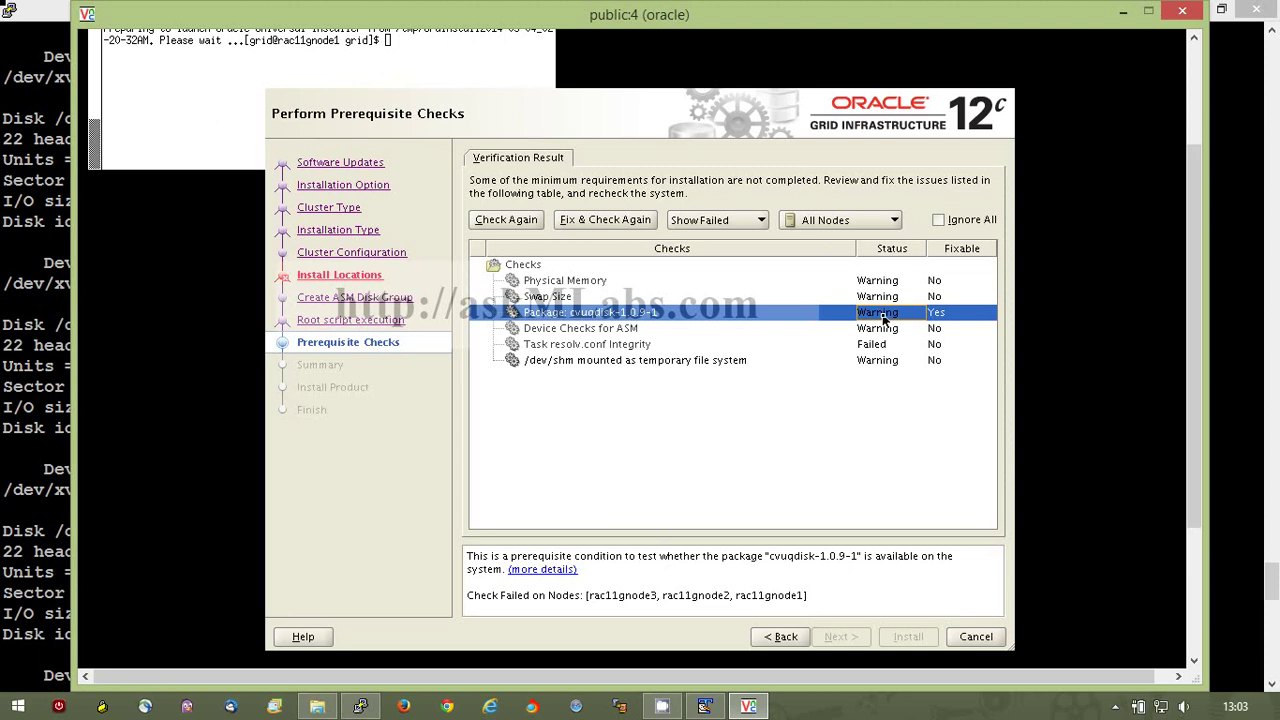
click(874, 330)
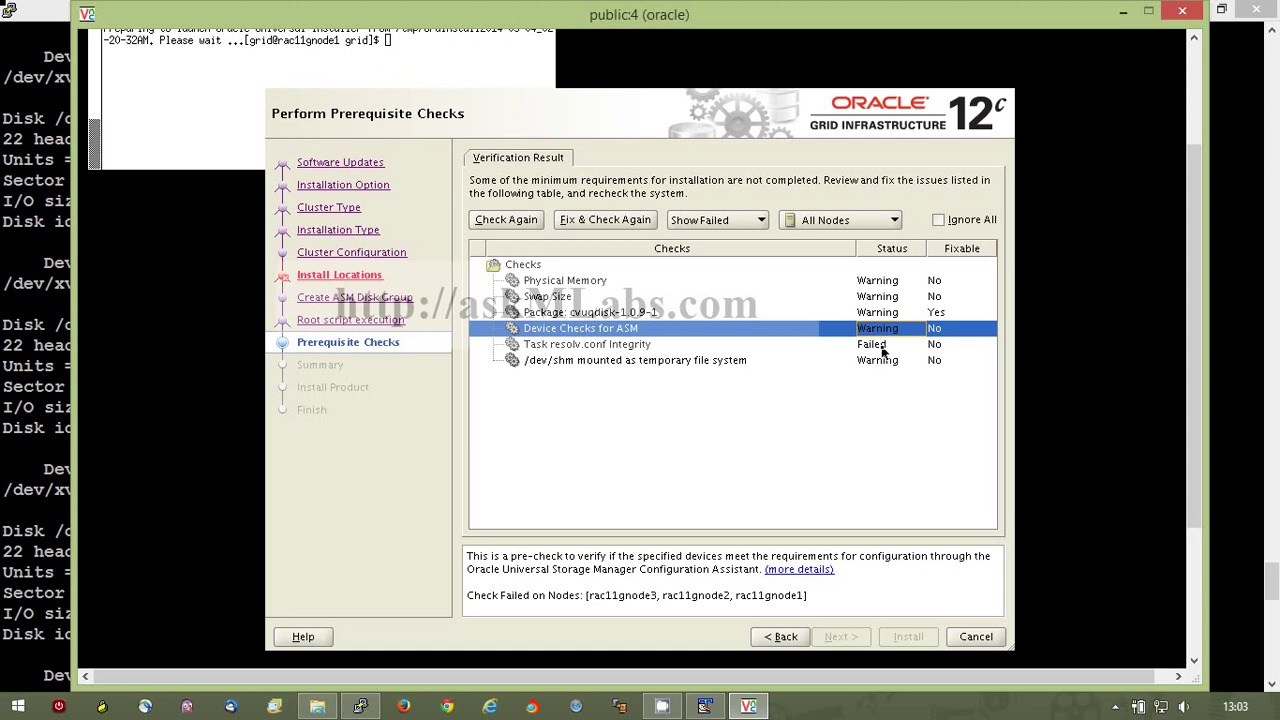
click(882, 348)
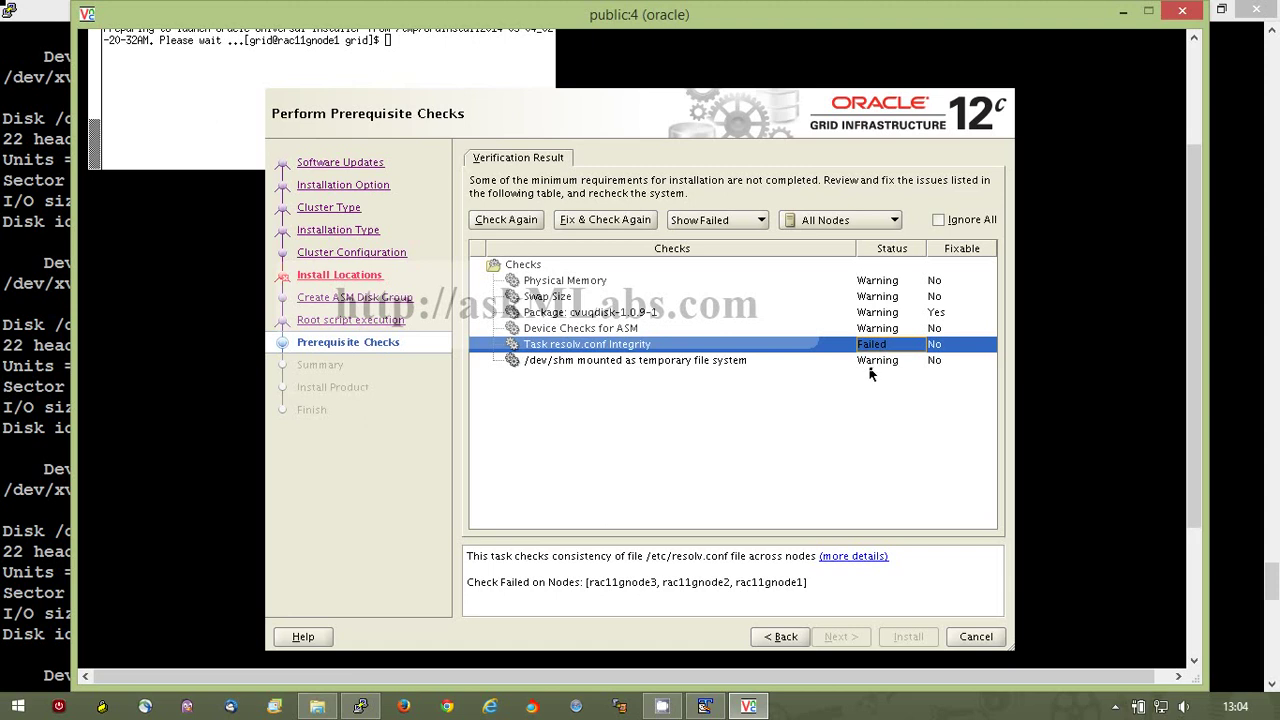
click(875, 362)
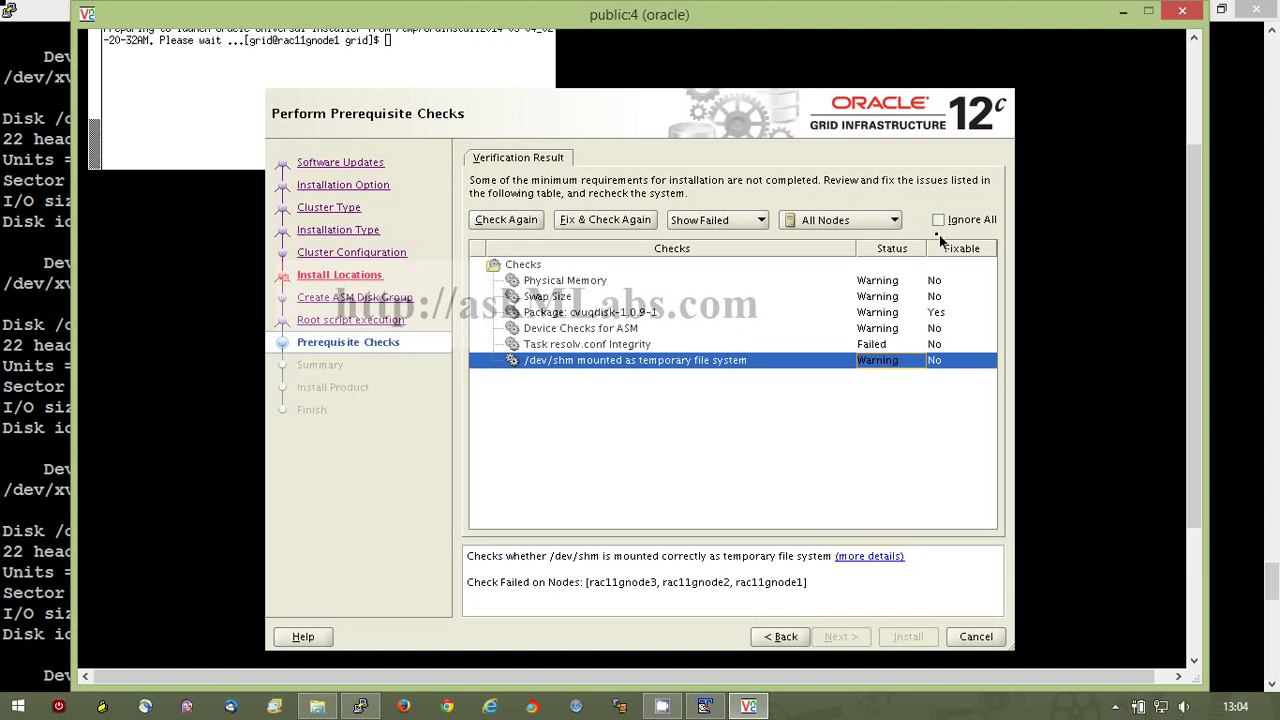
click(939, 227)
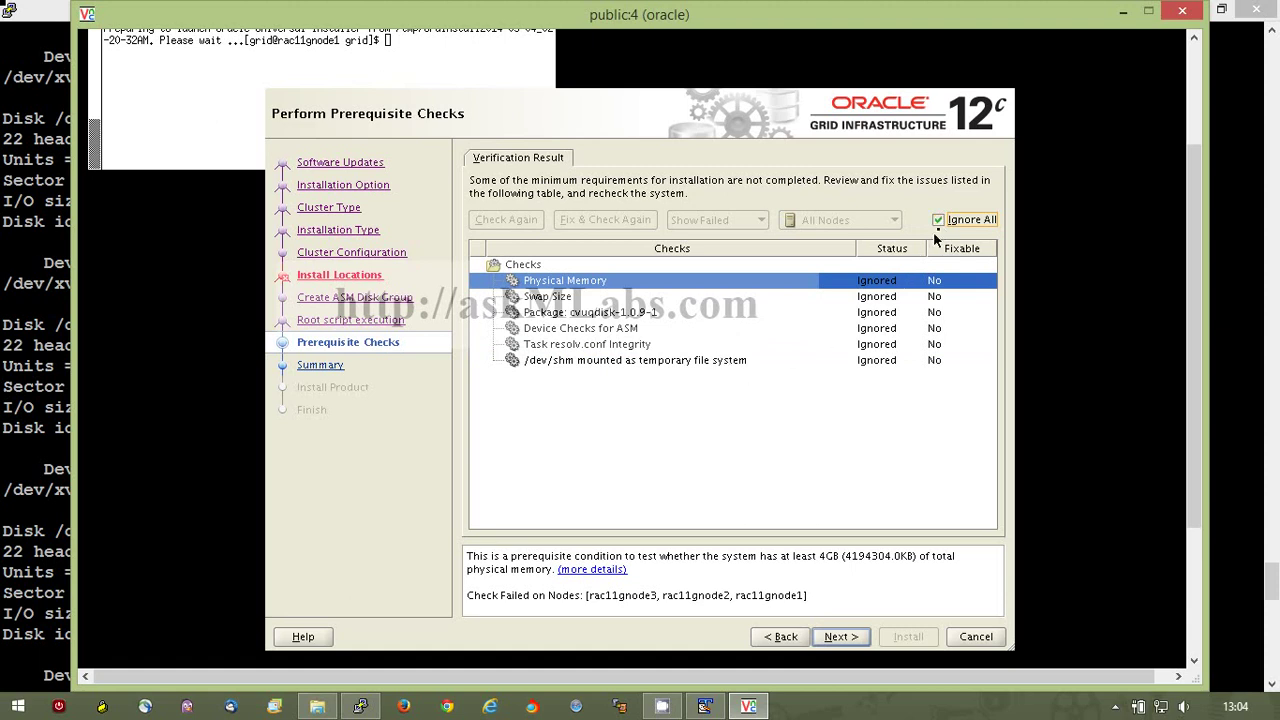
Re-tick Ignore All and advance, raising the INS-13016 confirmation warning.
click(939, 222)
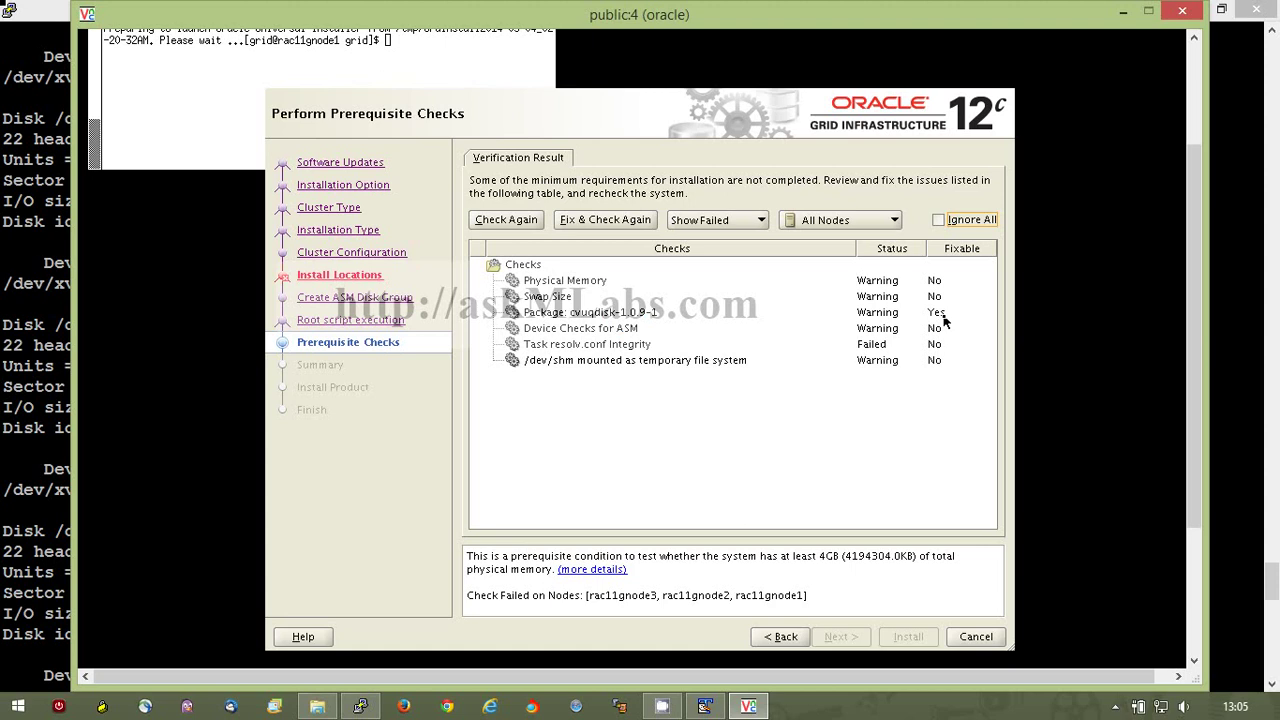
click(938, 220)
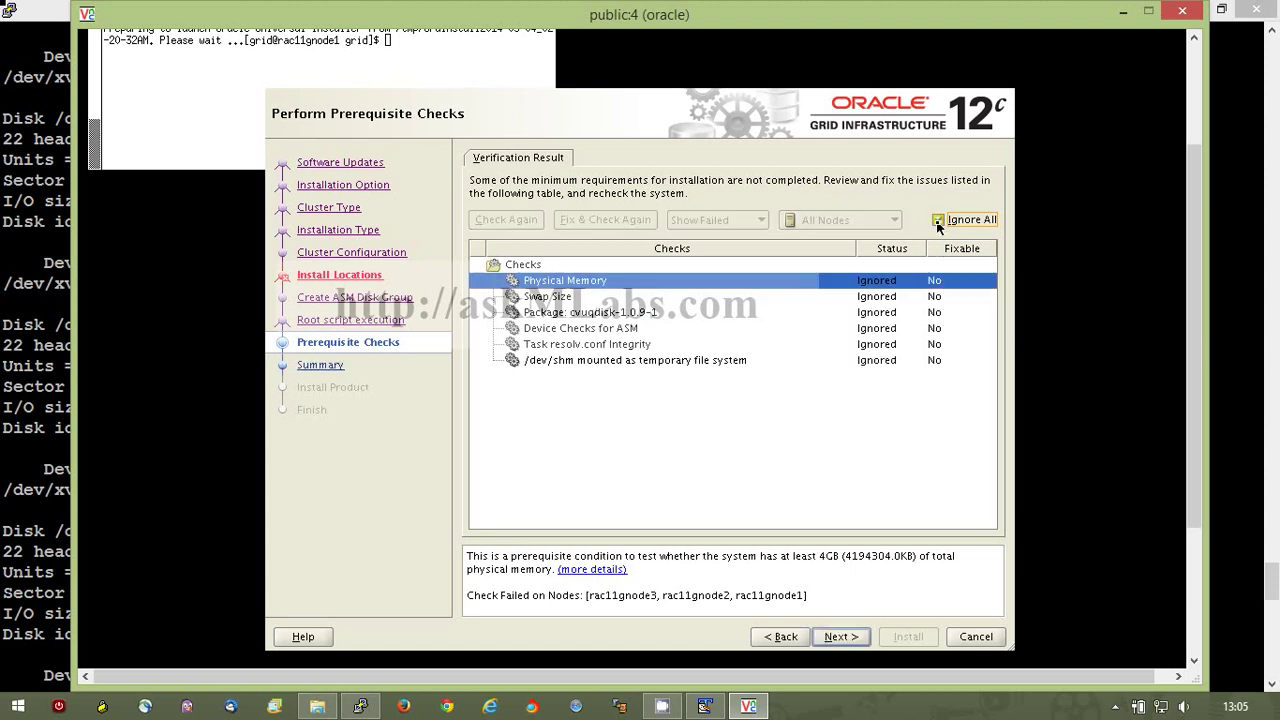
click(840, 637)
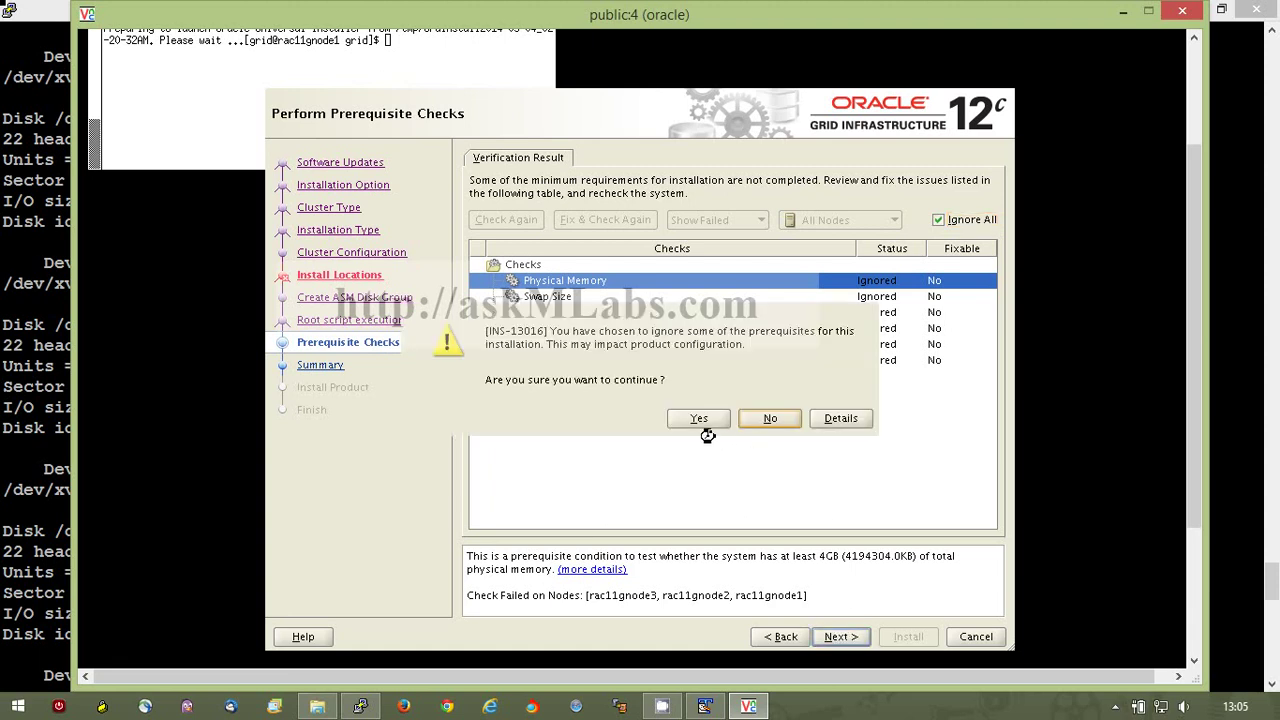
Confirm continuing despite ignored prerequisites, review the Summary, and begin the installation.
click(703, 418)
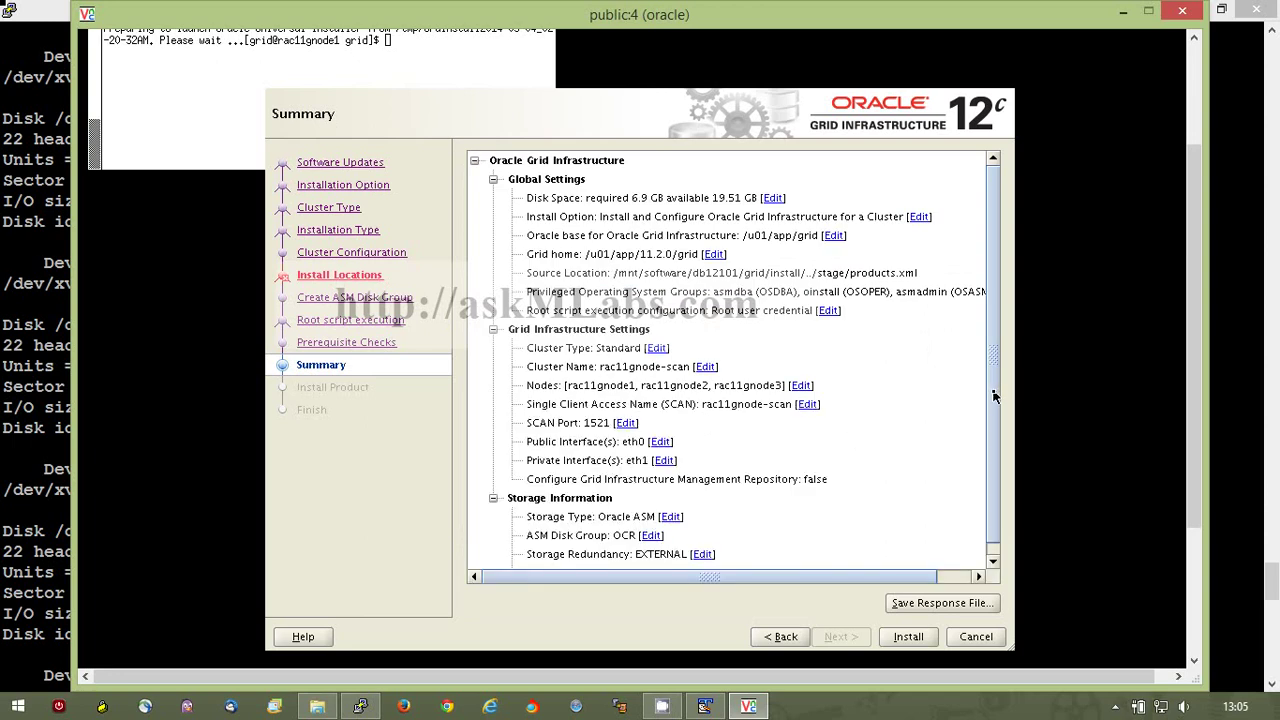
drag(993, 392, 988, 363)
click(911, 637)
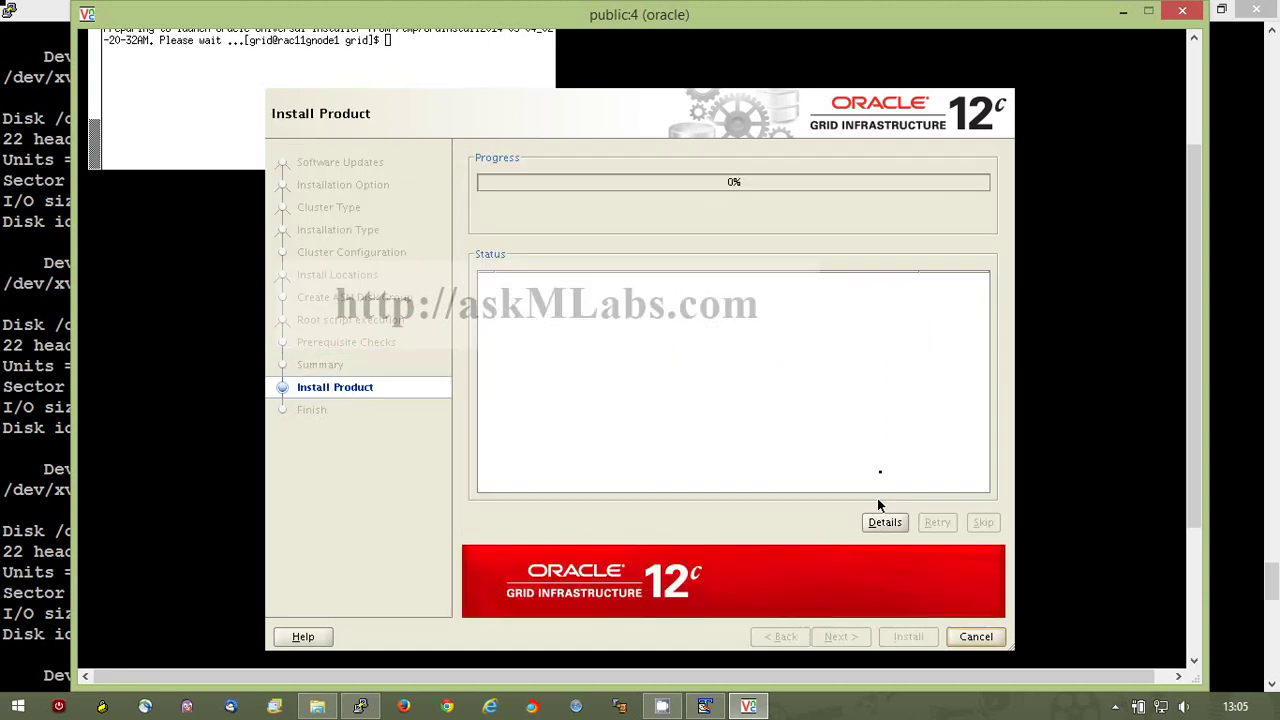